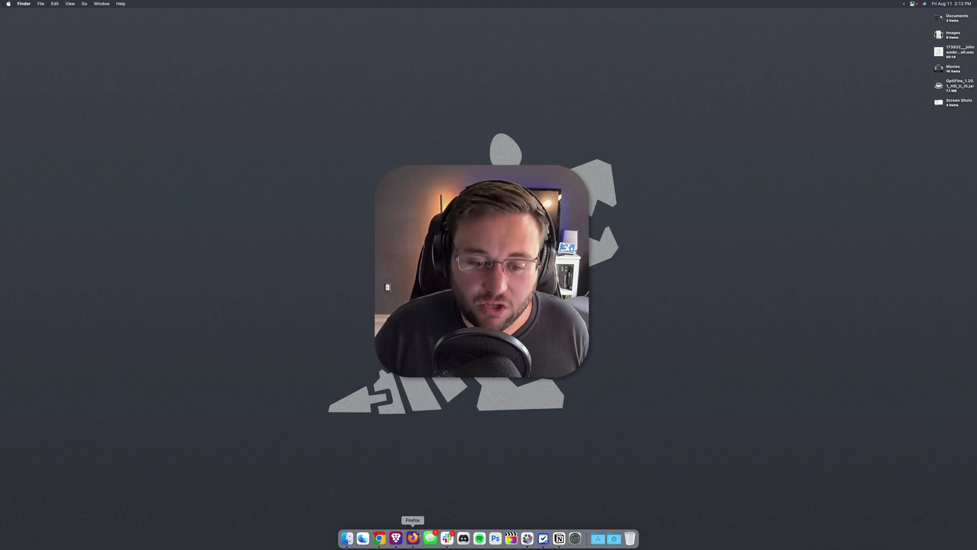
# Step: In Firefox, open optifine.net in a new tab and show all OptiFine versions on its downloads page
pyautogui.click(413, 538)
pyautogui.press('super+t')
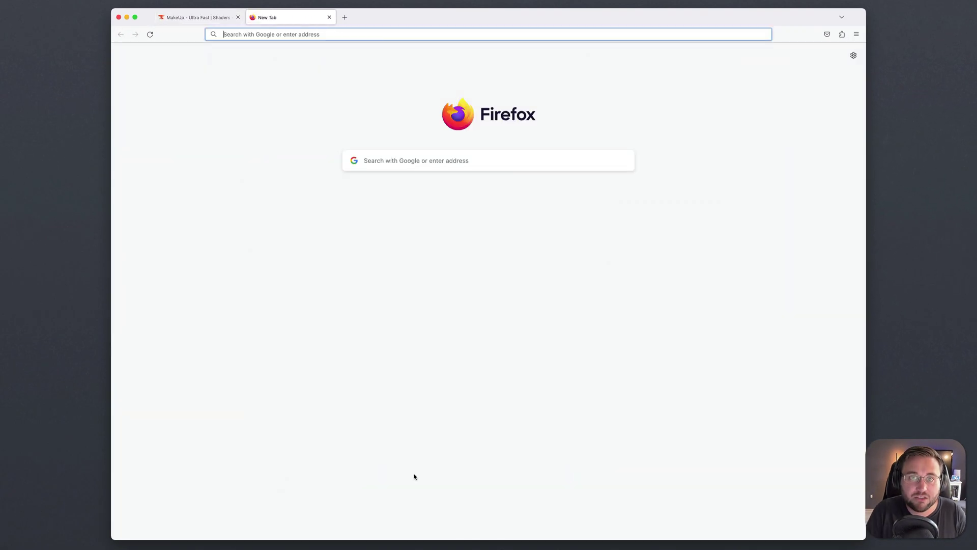
pyautogui.write('optifine.net')
pyautogui.press('Return')
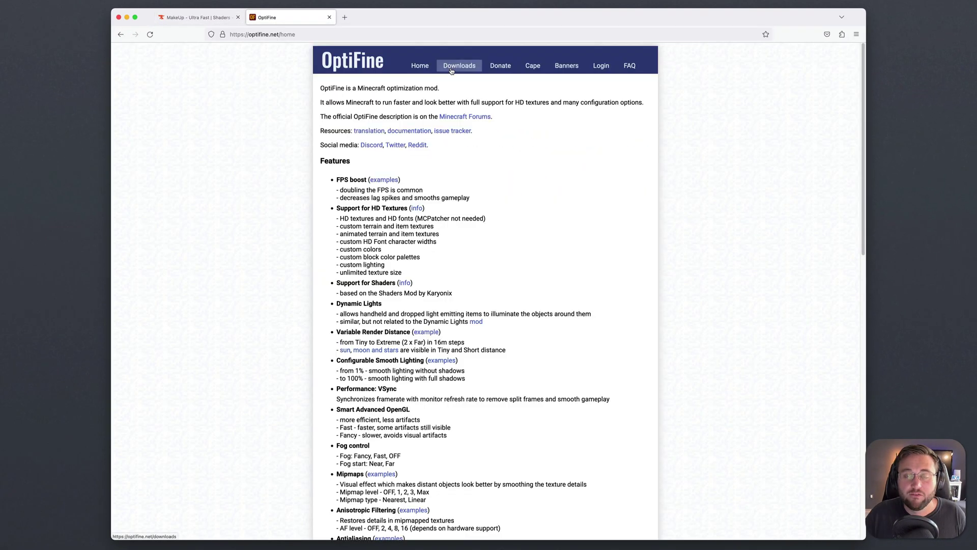
pyautogui.click(451, 71)
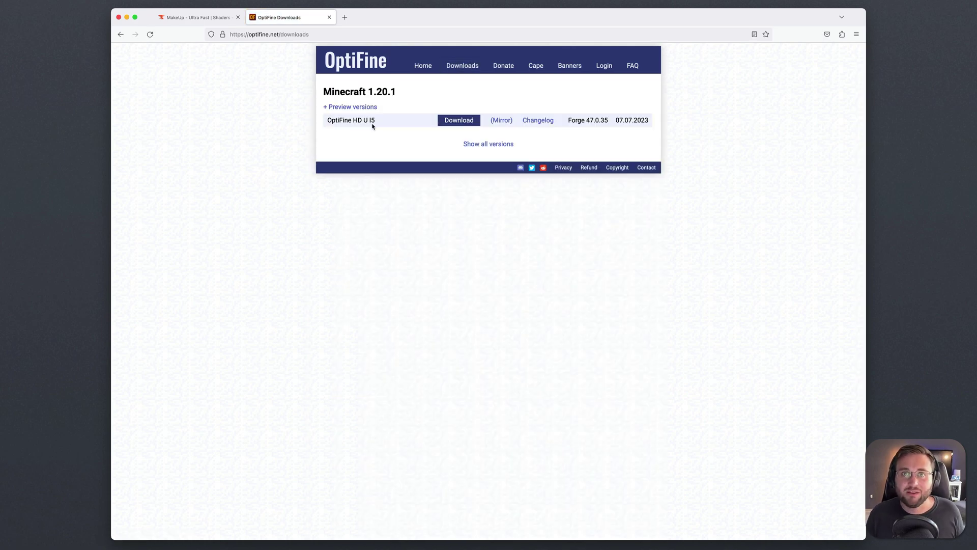
pyautogui.click(499, 145)
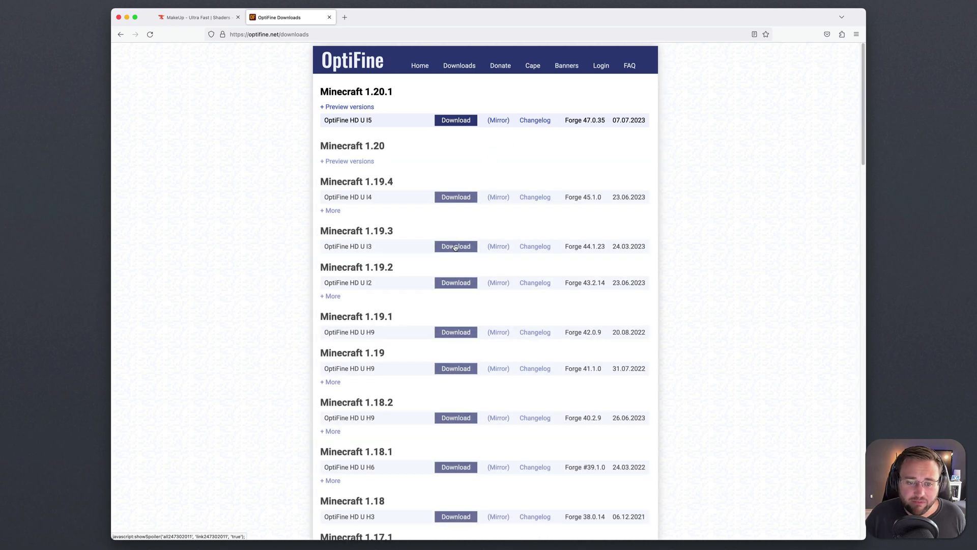
# Step: Download OptiFine HD U I5 for Minecraft 1.20.1 from the mirror page and close the OptiFine tab
pyautogui.scroll(-5, 456, 247)
pyautogui.scroll(1, 370, 283)
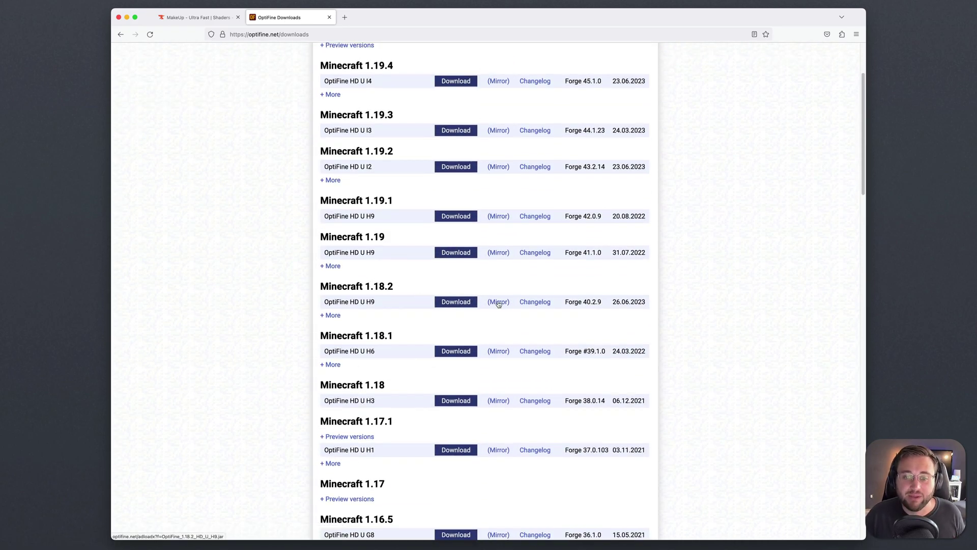
pyautogui.scroll(3, 501, 214)
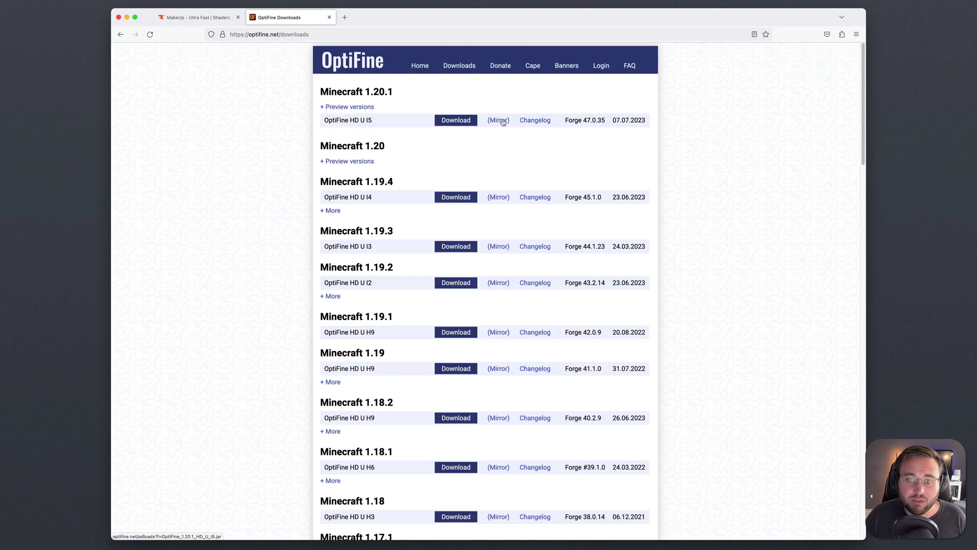
pyautogui.click(499, 120)
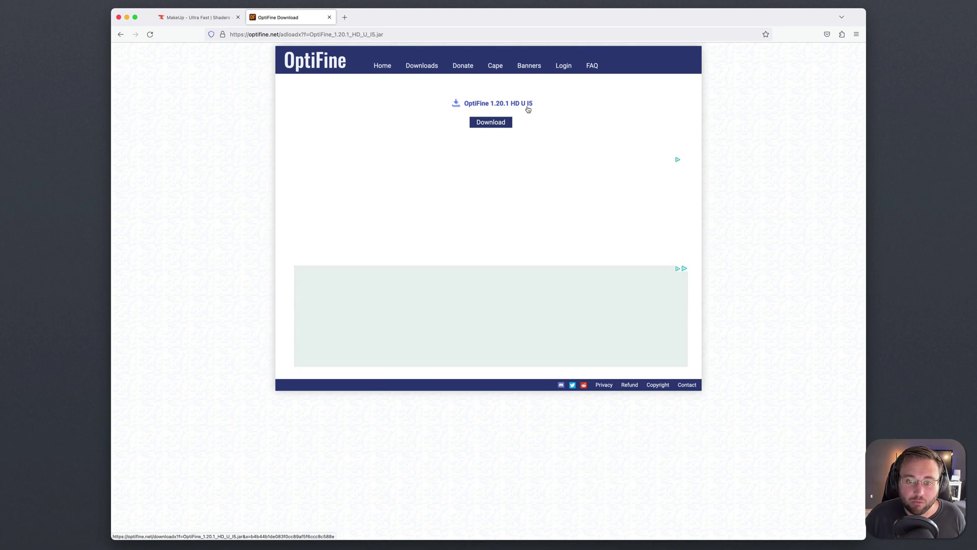
pyautogui.click(493, 125)
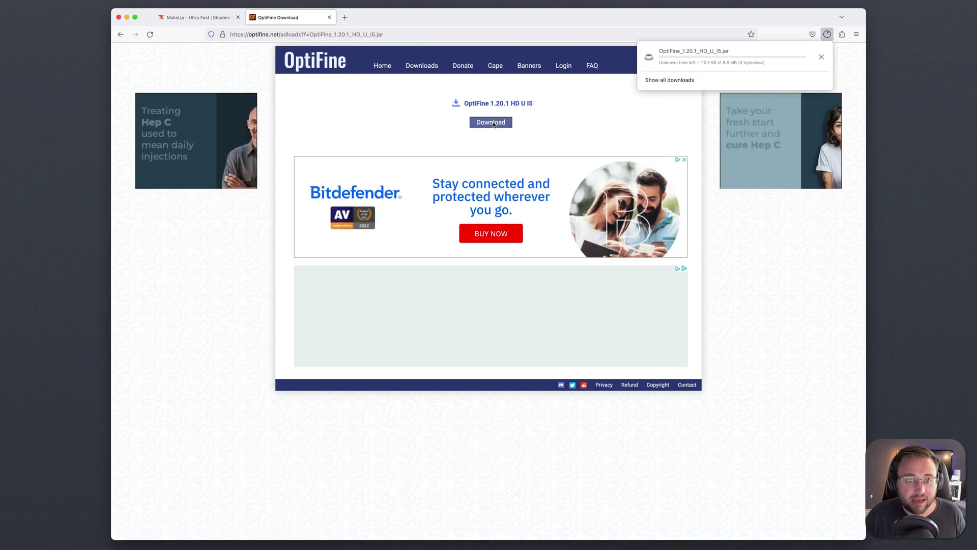
pyautogui.press('super+w')
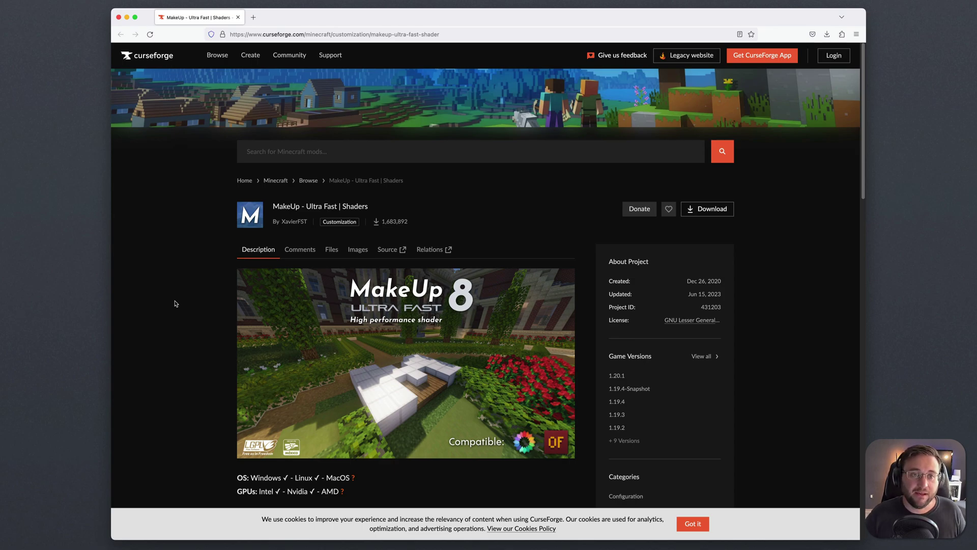
# Step: Review the MakeUp - Ultra Fast shader description on CurseForge and start the shader's download
pyautogui.scroll(-2, 165, 291)
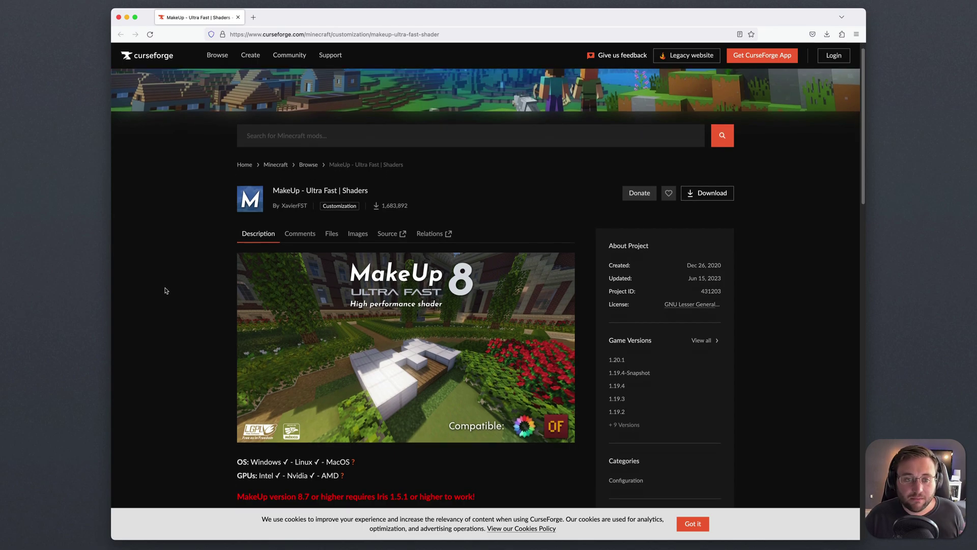
pyautogui.scroll(-2, 387, 378)
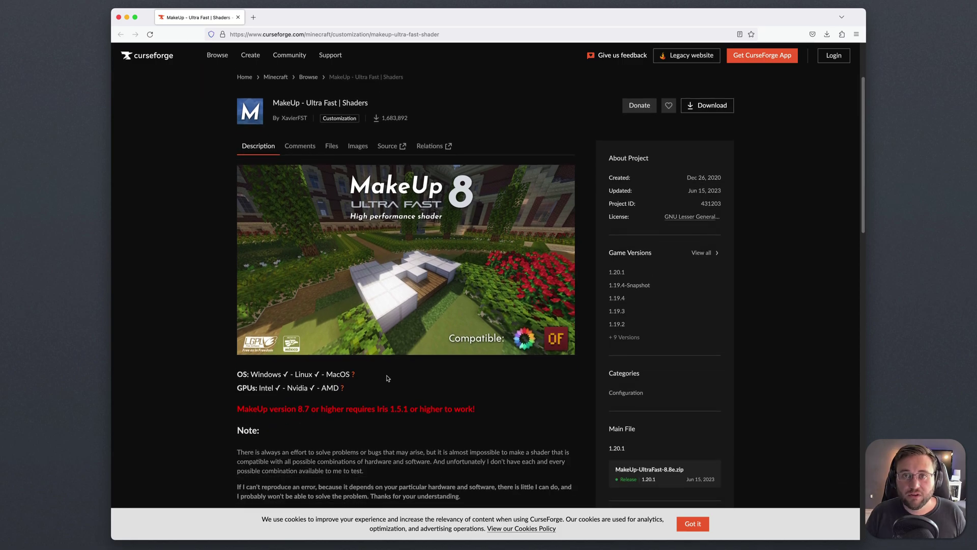
pyautogui.scroll(-1, 380, 371)
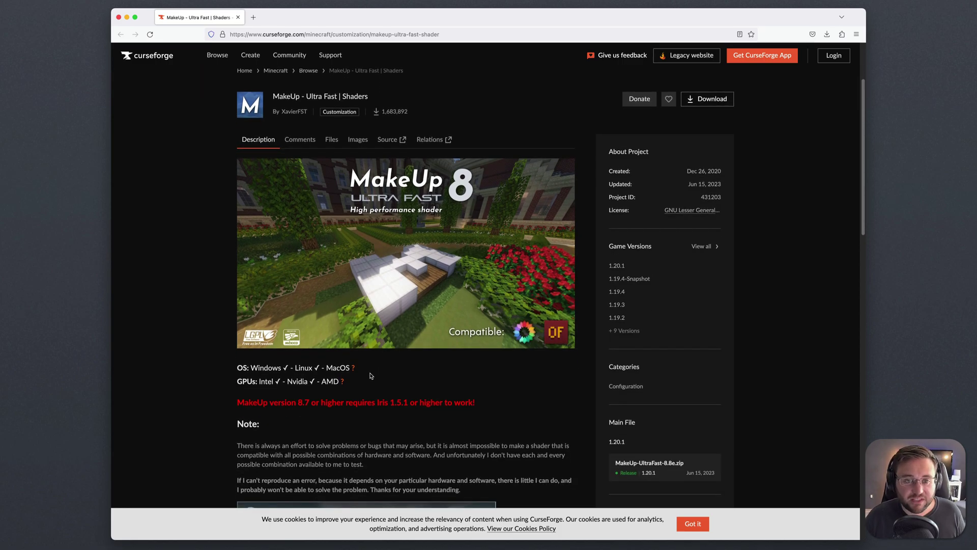
pyautogui.scroll(-1, 372, 366)
pyautogui.scroll(3, 649, 170)
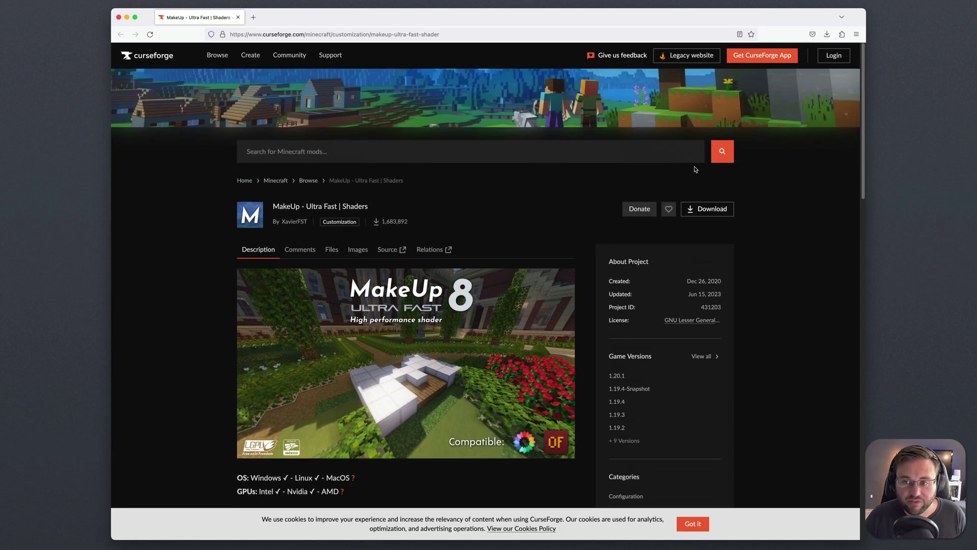
pyautogui.click(710, 208)
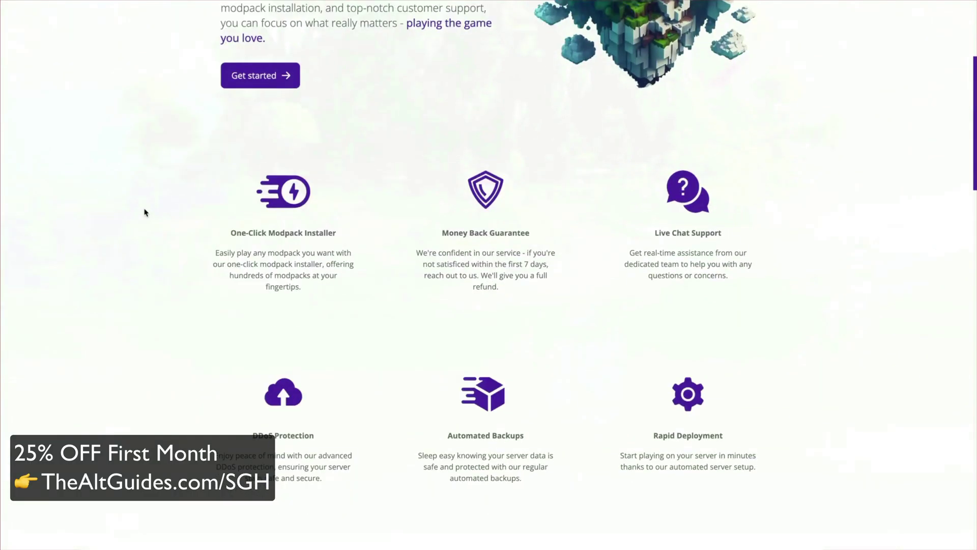
# Step: Look through SimpleGameHosting's features, server plans, modpack installer and live chat support
pyautogui.scroll(-4, 145, 212)
pyautogui.scroll(-5, 144, 212)
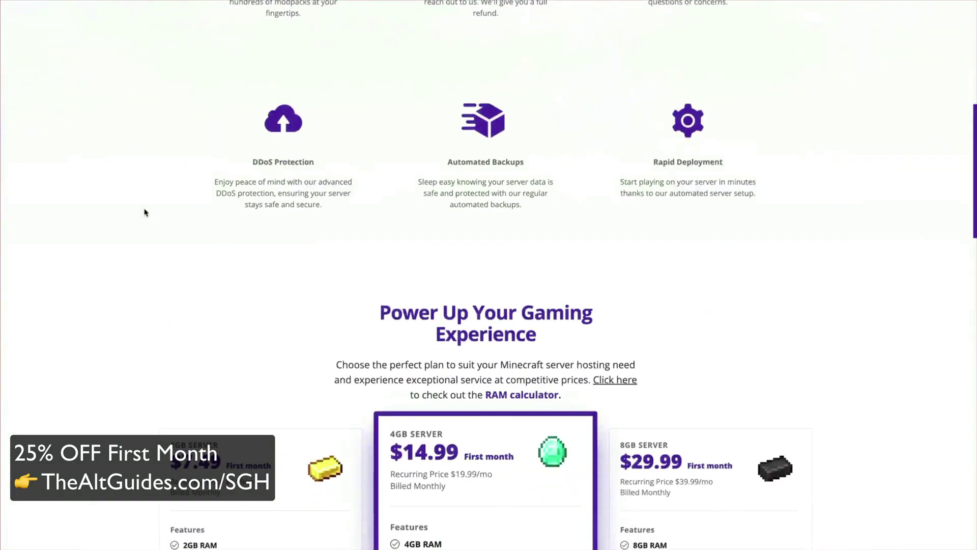
pyautogui.scroll(-5, 145, 212)
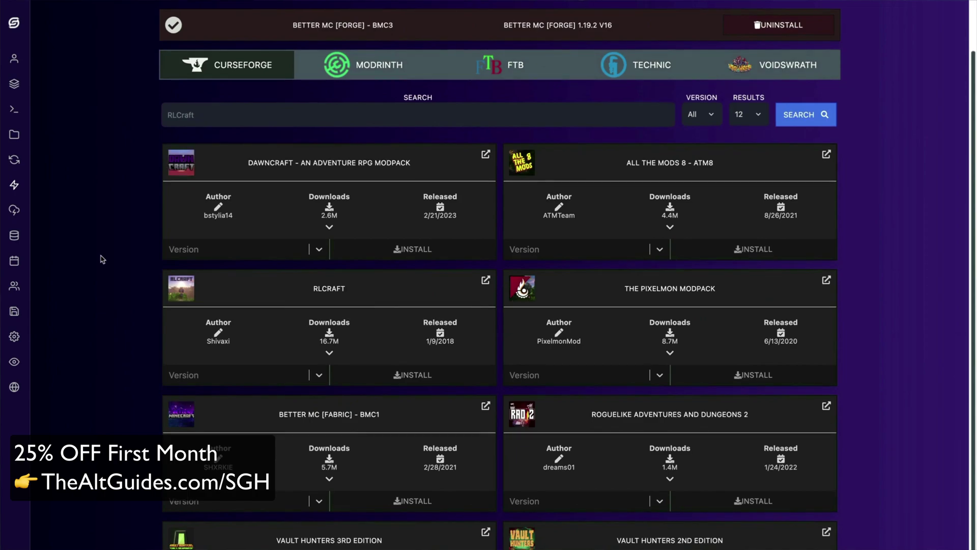
pyautogui.scroll(2, 102, 259)
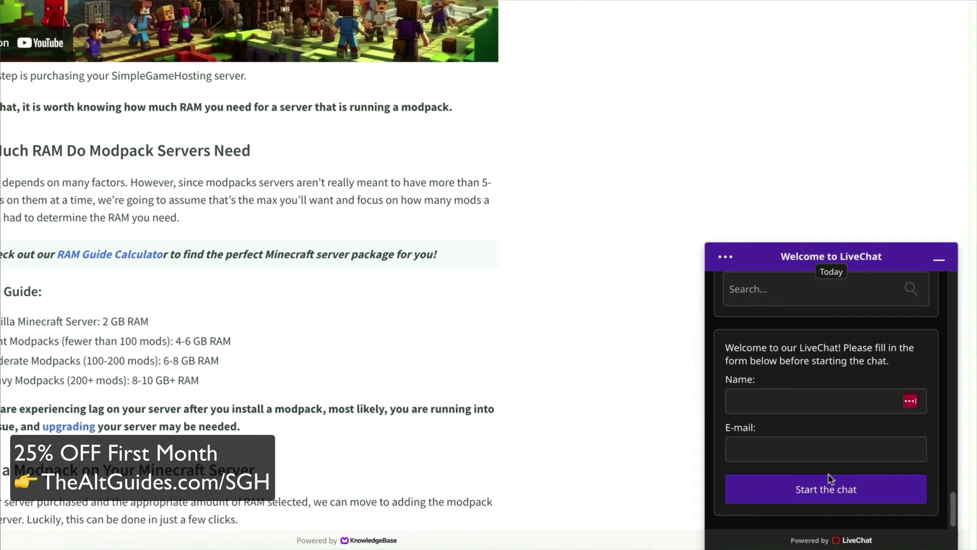
pyautogui.click(830, 481)
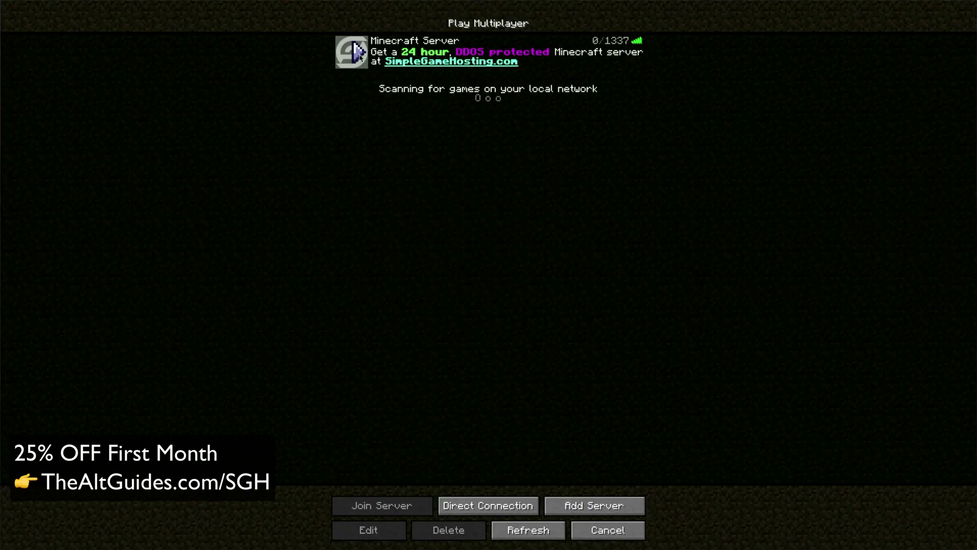
pyautogui.doubleClick(361, 58)
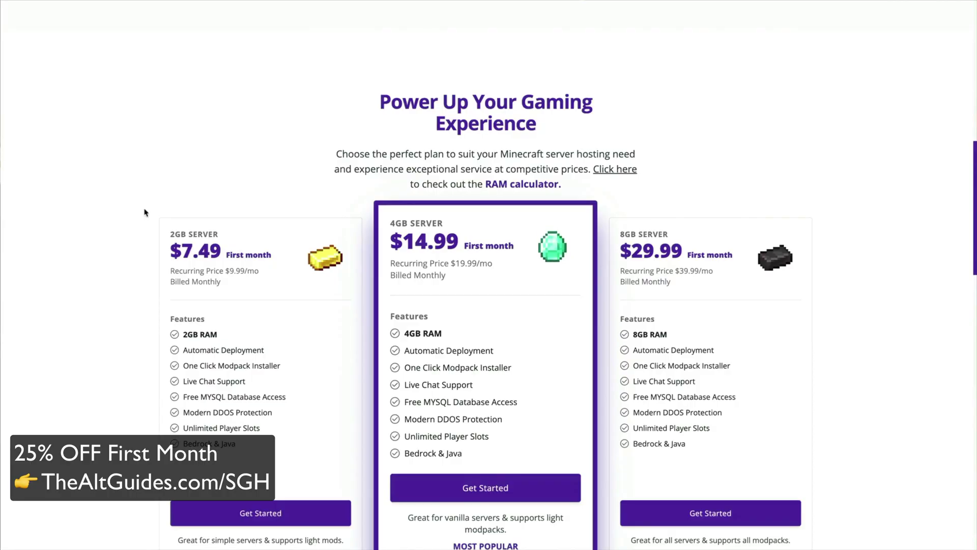
pyautogui.scroll(-10, 144, 212)
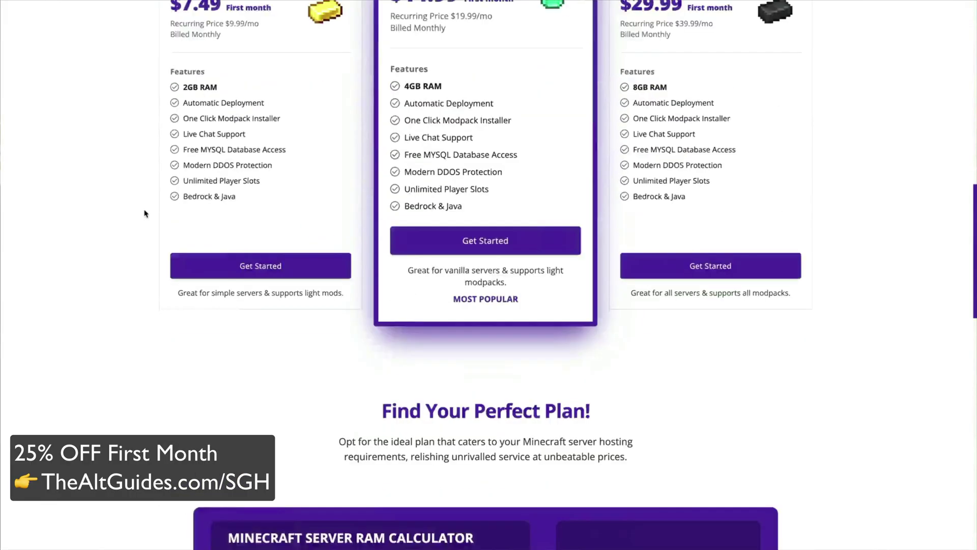
pyautogui.scroll(-2, 144, 213)
pyautogui.click(293, 291)
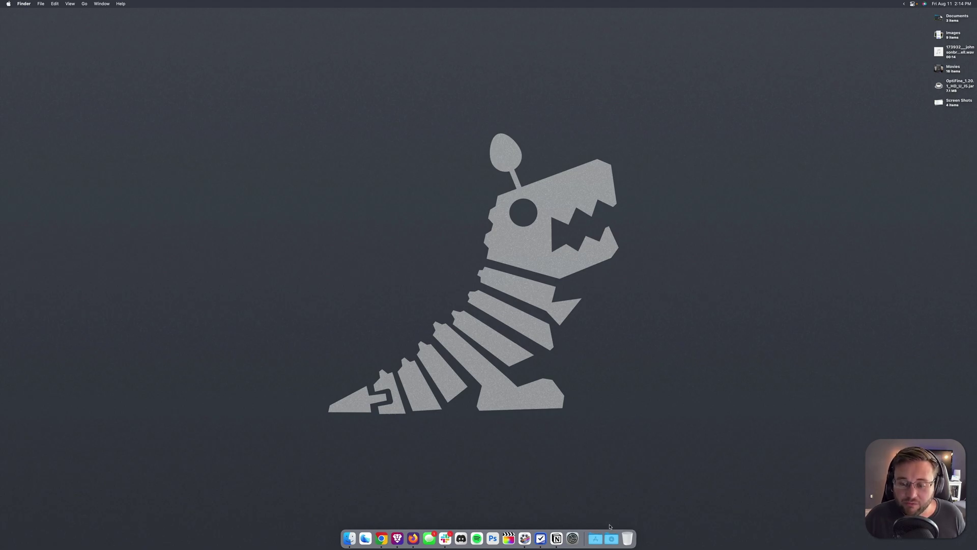
# Step: Move MakeUp-UltraFast-8.8e.zip from the Downloads folder to the desktop
pyautogui.click(611, 537)
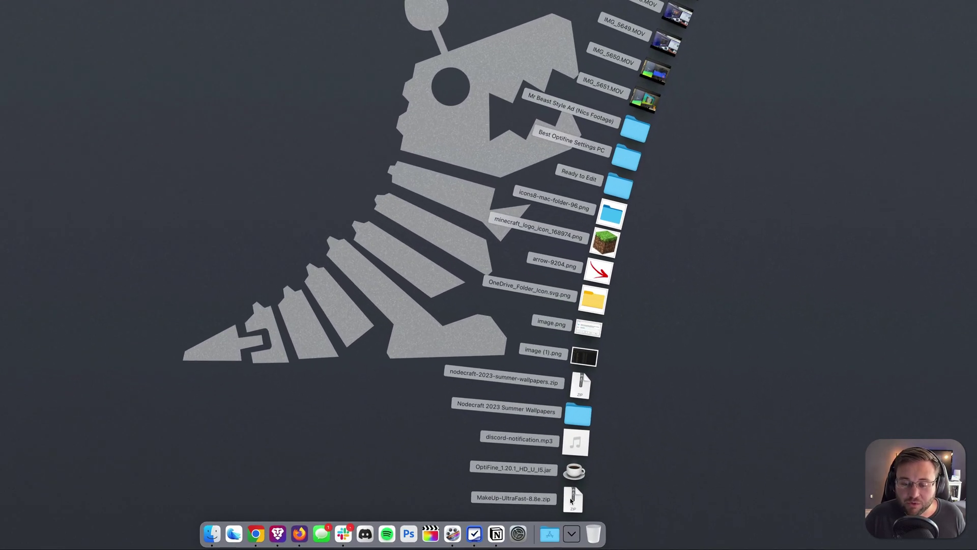
pyautogui.click(571, 502)
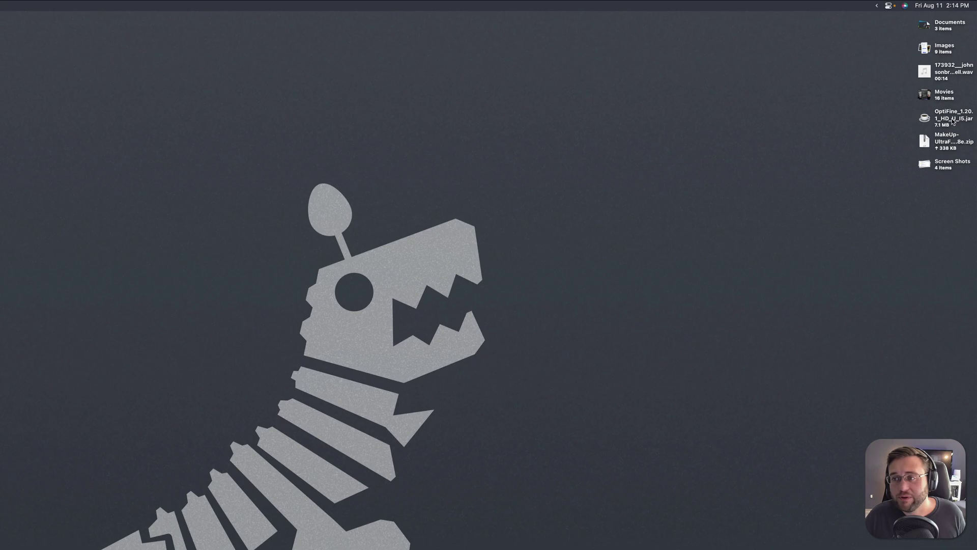
# Step: Open the OptiFine_1.20.1_HD_U_I5.jar file on the desktop with JavaLauncher to start the OptiFine installer
pyautogui.rightClick(953, 121)
pyautogui.moveTo(917, 133)
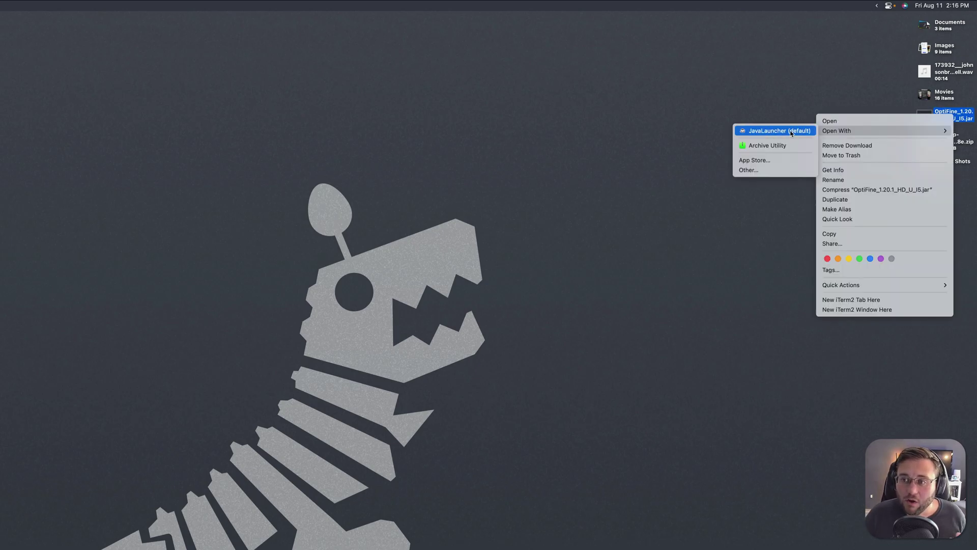
pyautogui.click(791, 133)
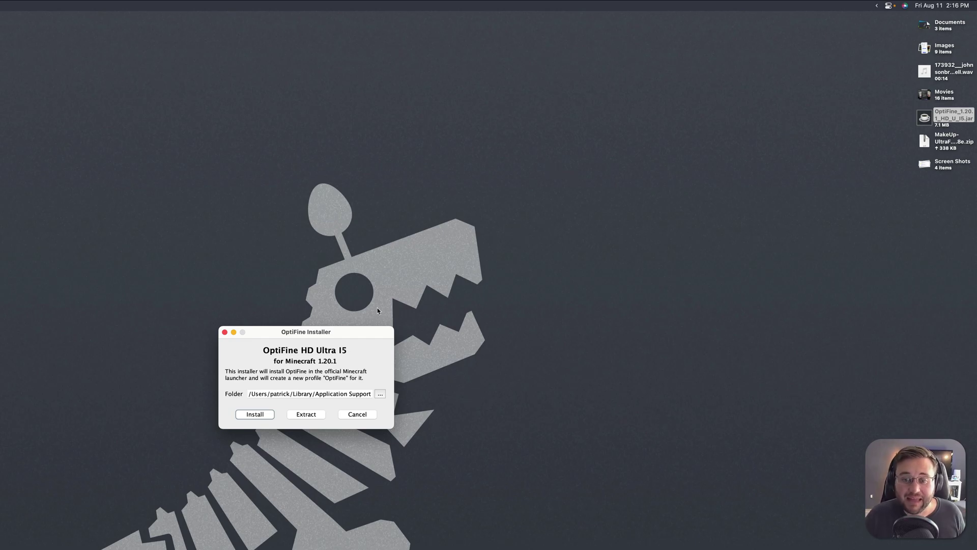
pyautogui.click(393, 403)
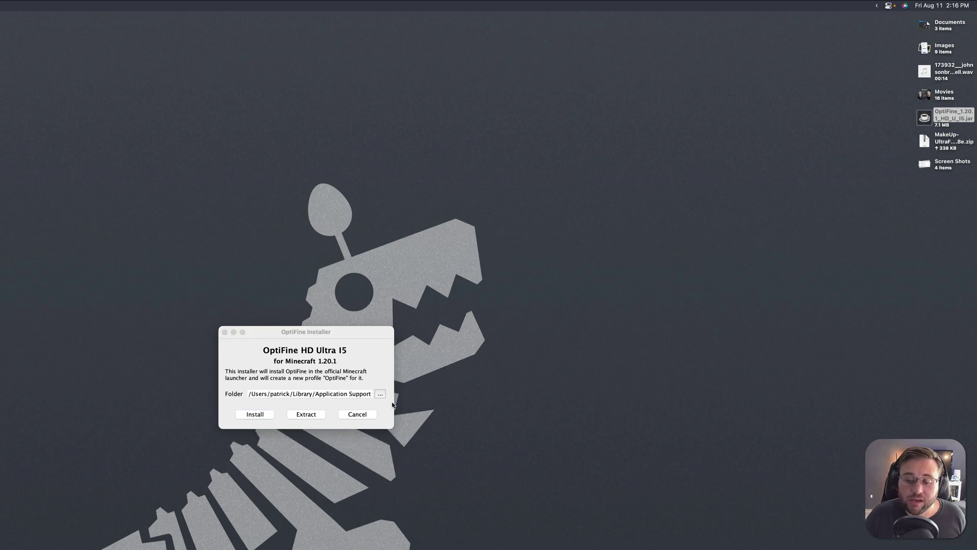
# Step: Find the Gatekeeper settings in System Settings, check where applications may be downloaded from, and close the window
pyautogui.click(233, 122)
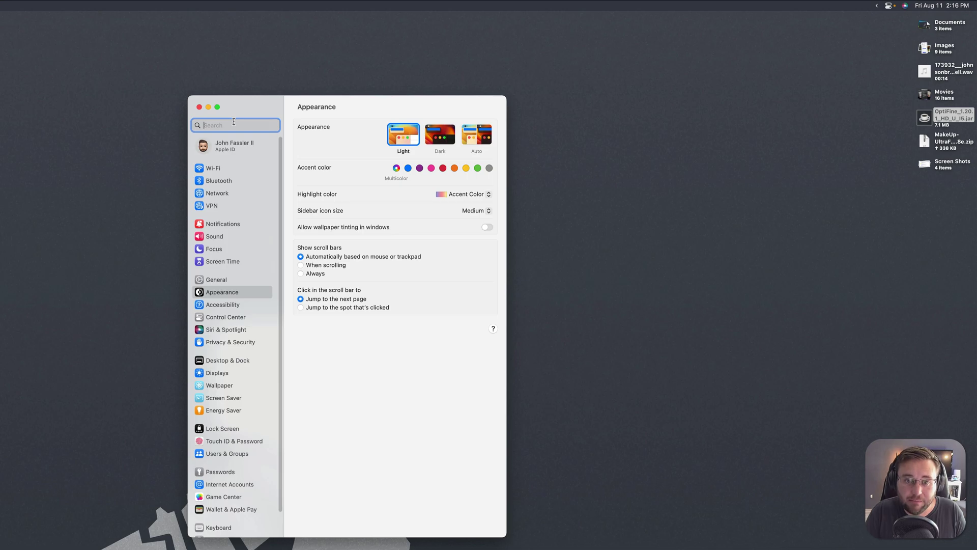
pyautogui.write('gatekeeper')
pyautogui.press('Return')
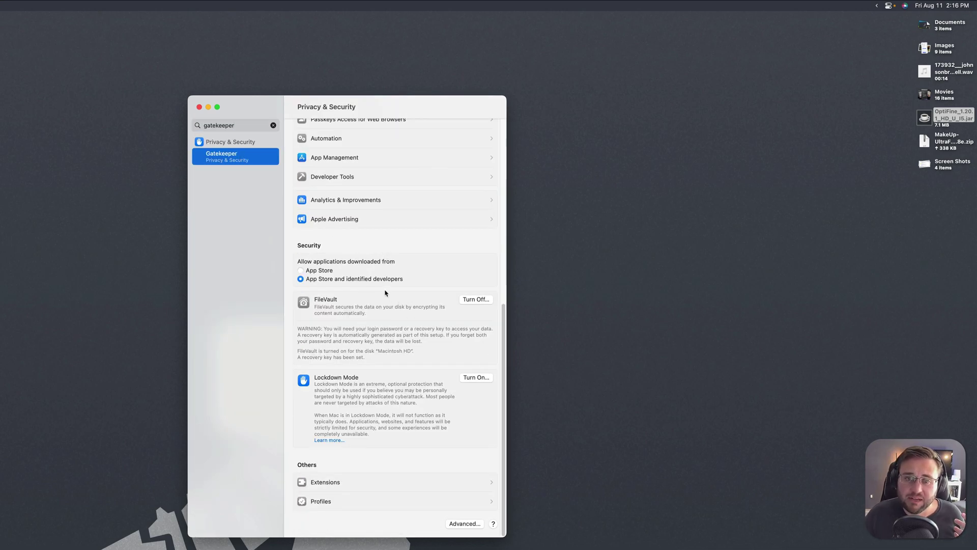
pyautogui.click(199, 107)
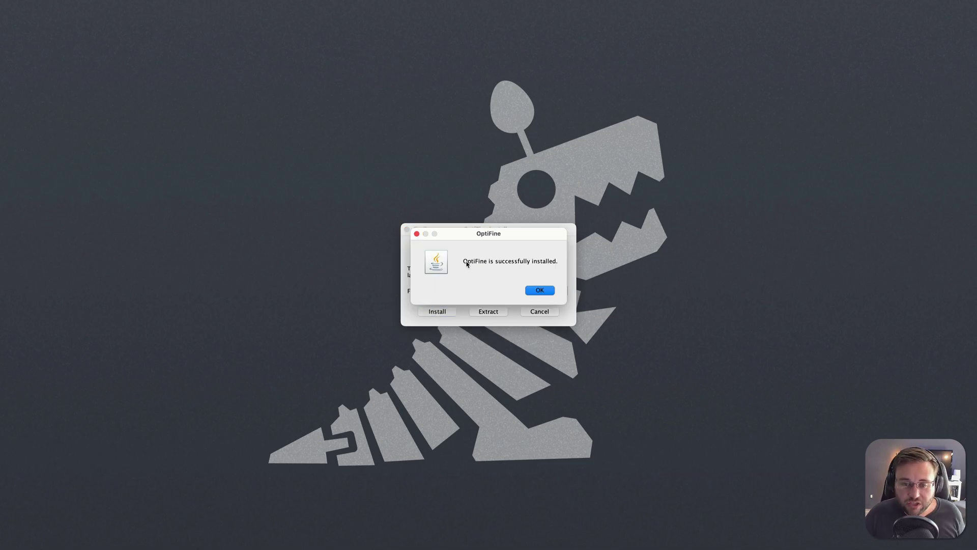
# Step: Acknowledge the completed OptiFine installation and open the Minecraft Launcher
pyautogui.click(540, 289)
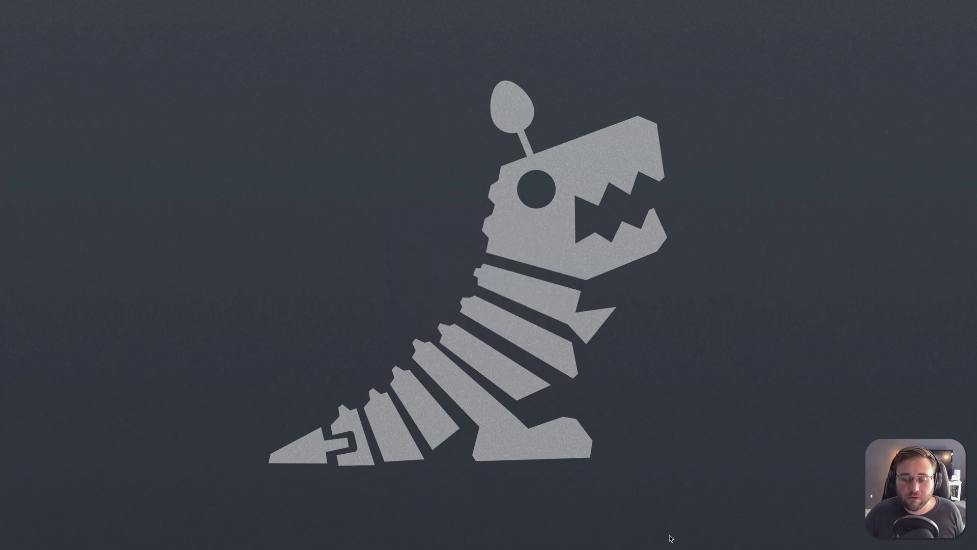
pyautogui.click(605, 538)
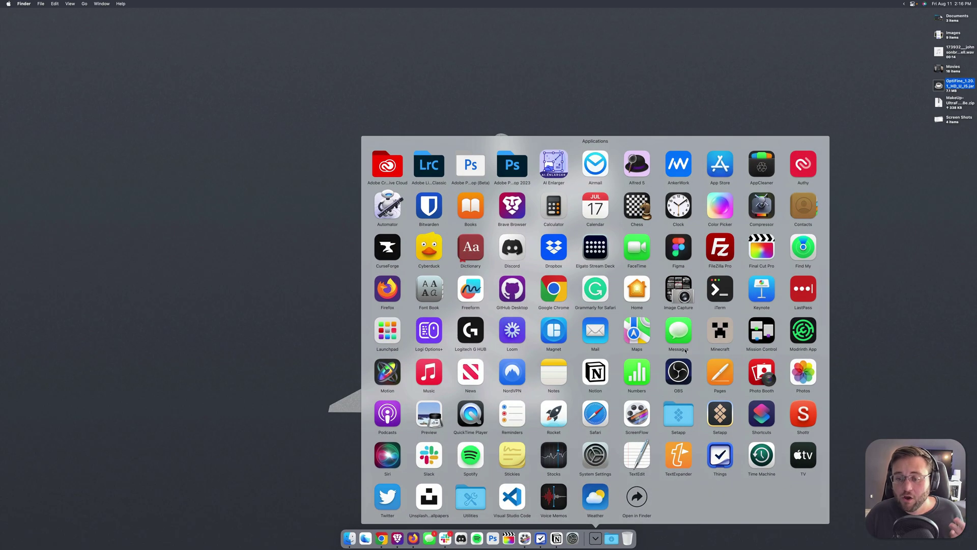
pyautogui.click(719, 334)
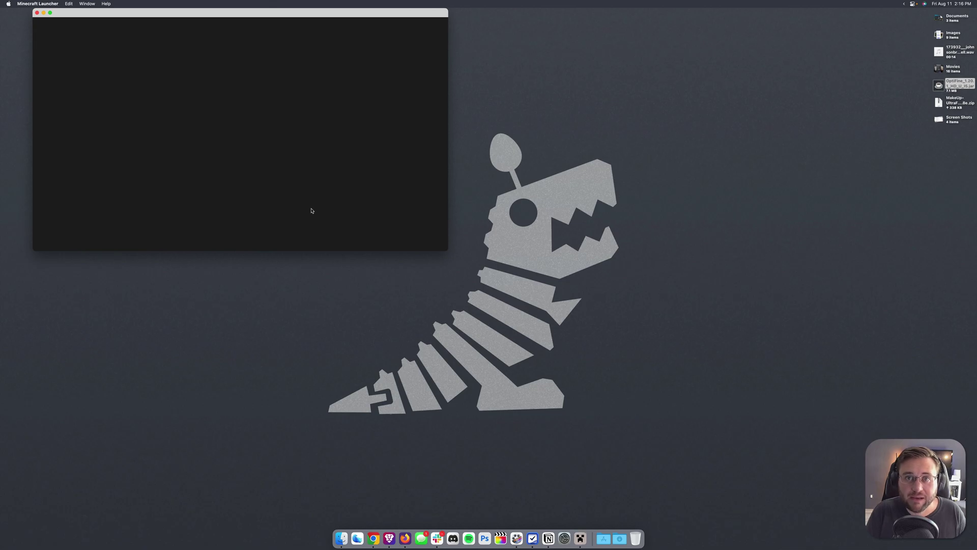
pyautogui.press('super+space')
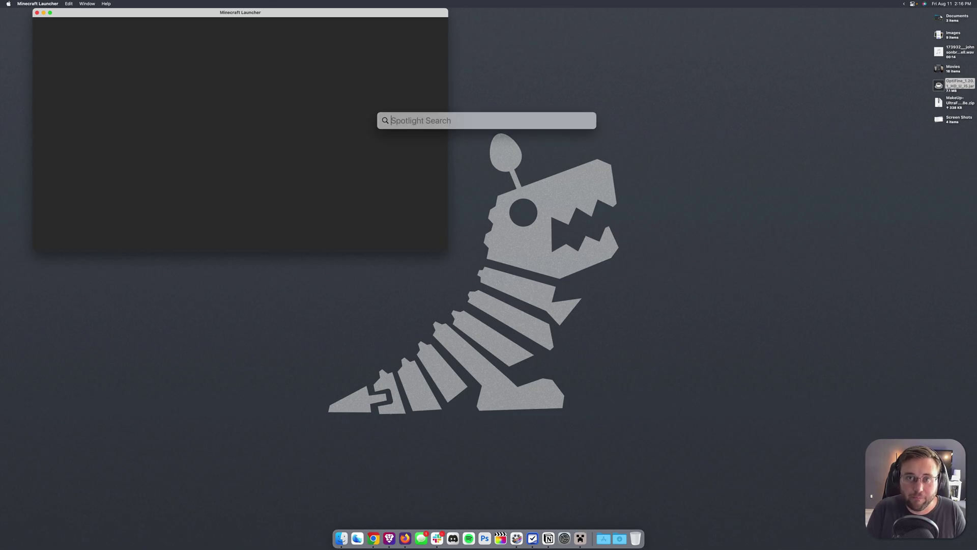
pyautogui.write('minecraft')
pyautogui.press('Return')
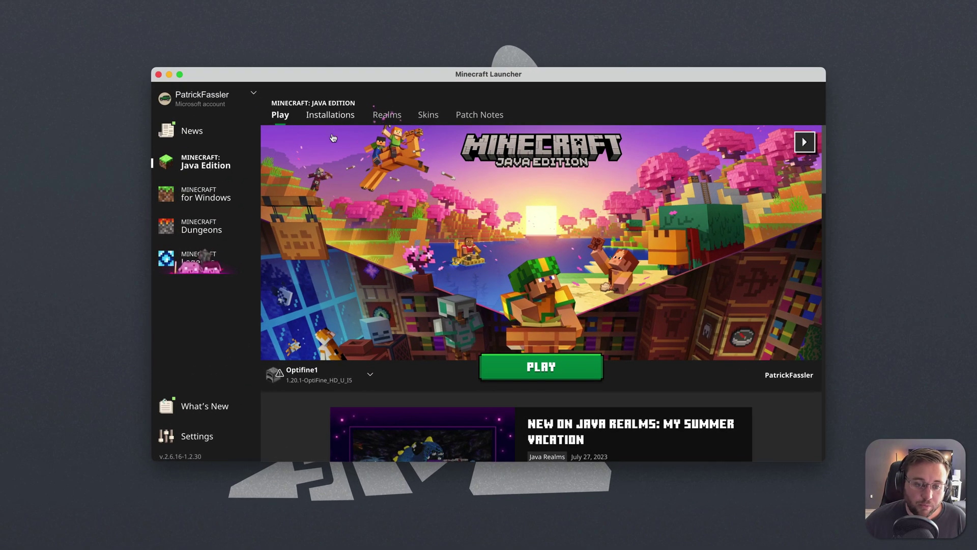
# Step: Select the OptiFine installation for play and check the Modded version filter in the list of installations
pyautogui.click(318, 376)
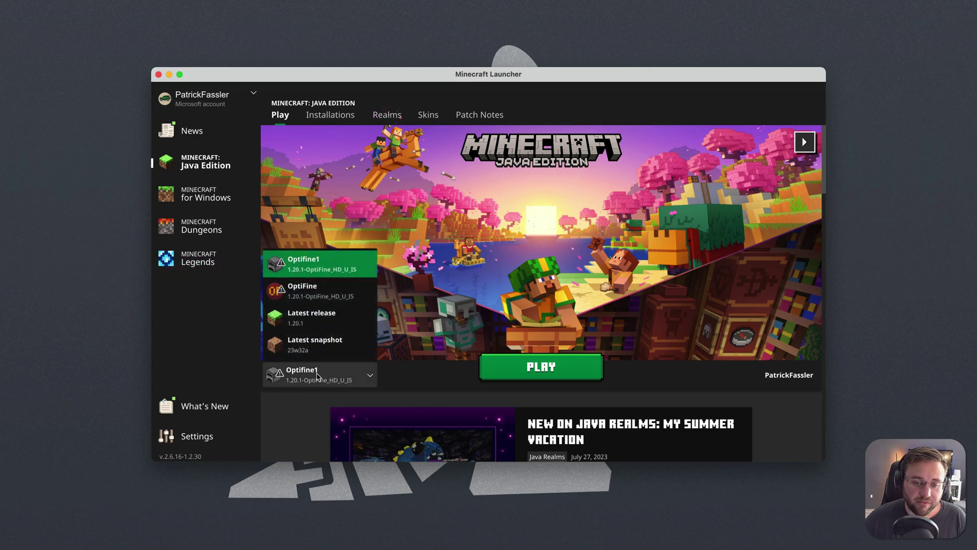
pyautogui.click(310, 292)
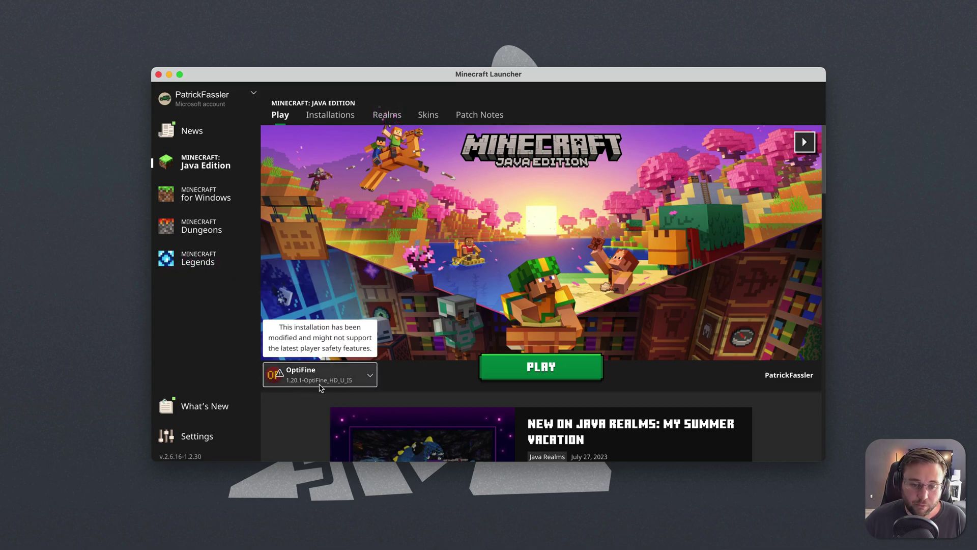
pyautogui.click(331, 116)
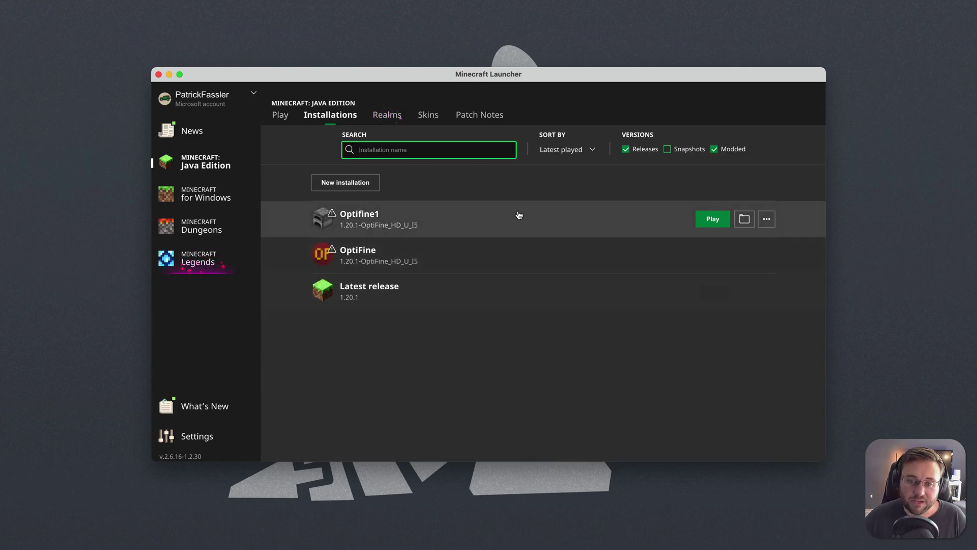
pyautogui.click(714, 150)
pyautogui.click(714, 149)
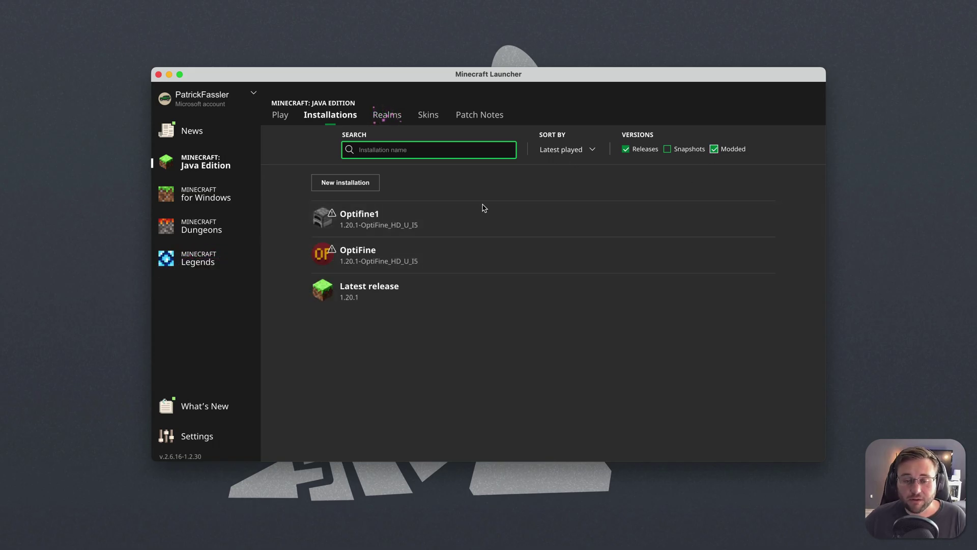
# Step: Start a new installation named Optifine Shaders using version release 1.20.1-OptiFine_HD_U_I5
pyautogui.click(367, 183)
pyautogui.click(460, 189)
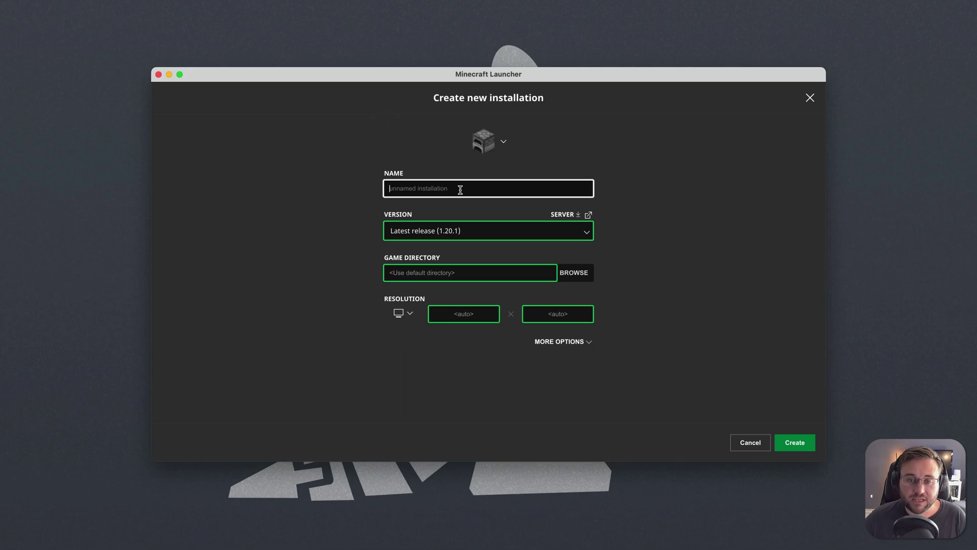
pyautogui.write('Optifine')
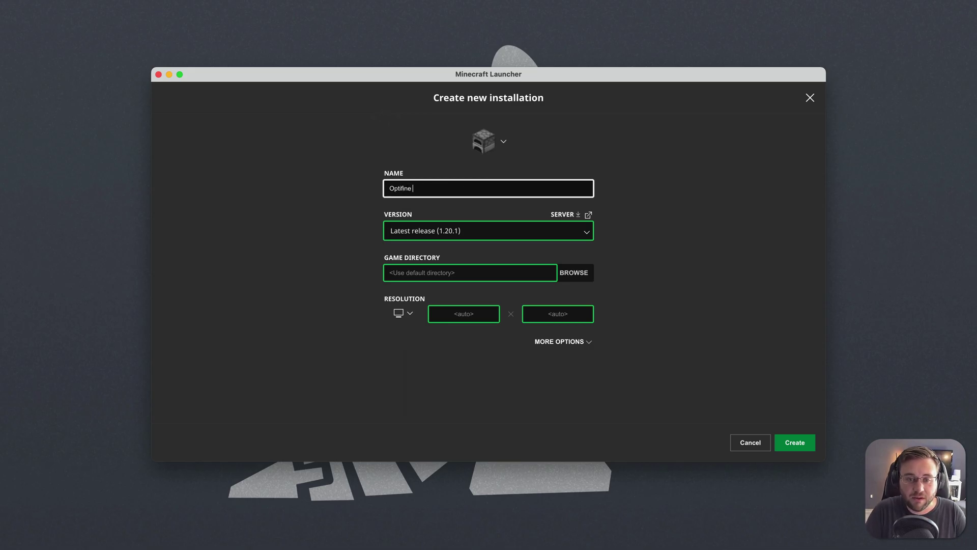
pyautogui.write(' Shaders')
pyautogui.click(461, 232)
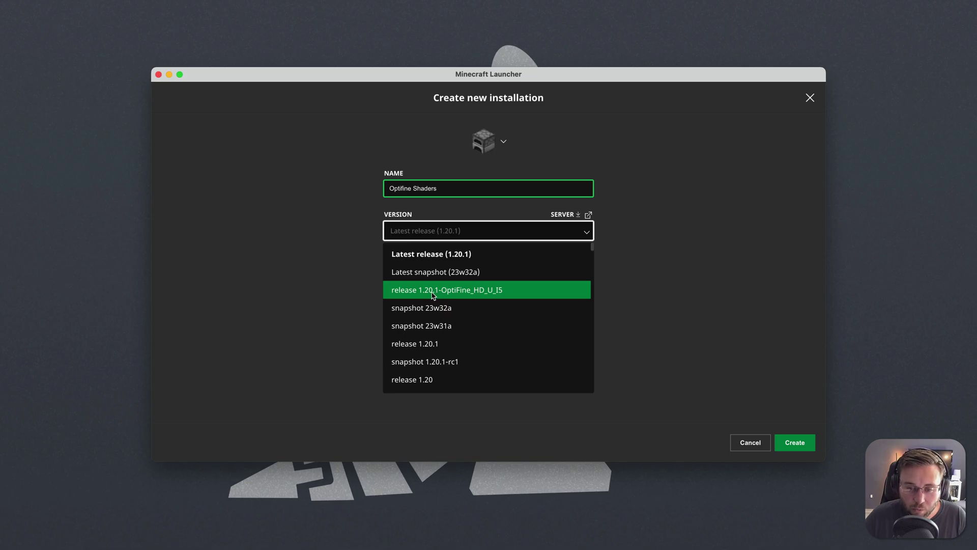
pyautogui.click(433, 291)
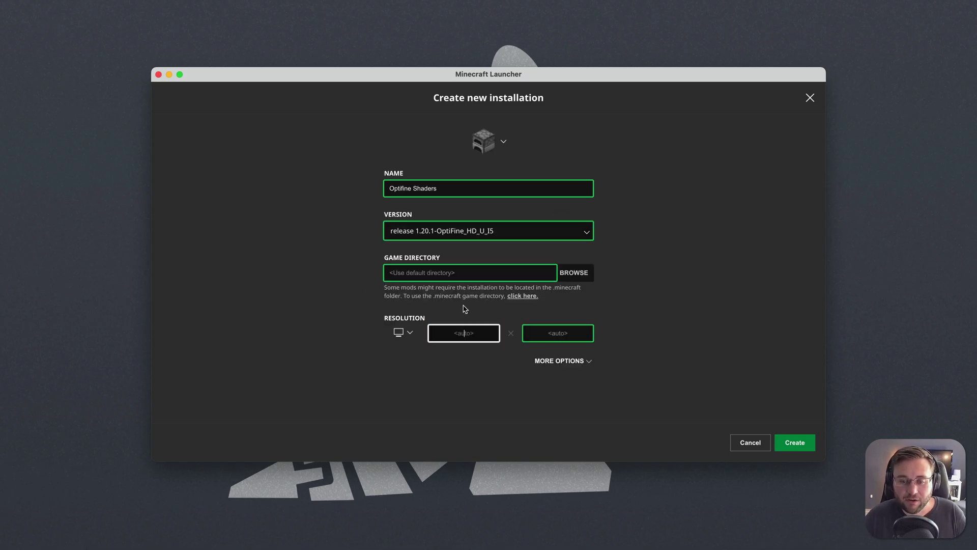
# Step: Set the new installation's resolution to 1920 × 1080
pyautogui.write('1920')
pyautogui.click(558, 333)
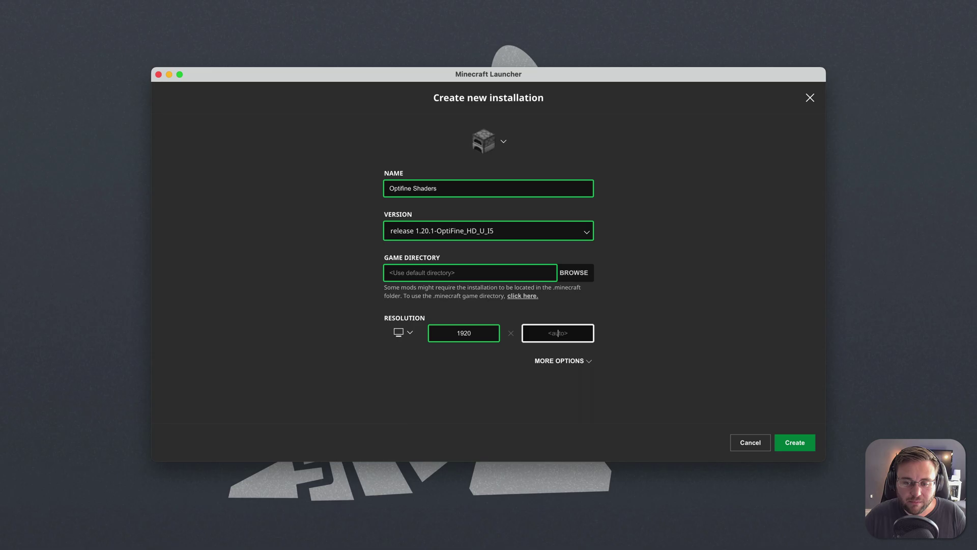
pyautogui.write('1080')
# Step: Change the memory limit in the JVM arguments to -Xmx4G and create the installation
pyautogui.click(564, 363)
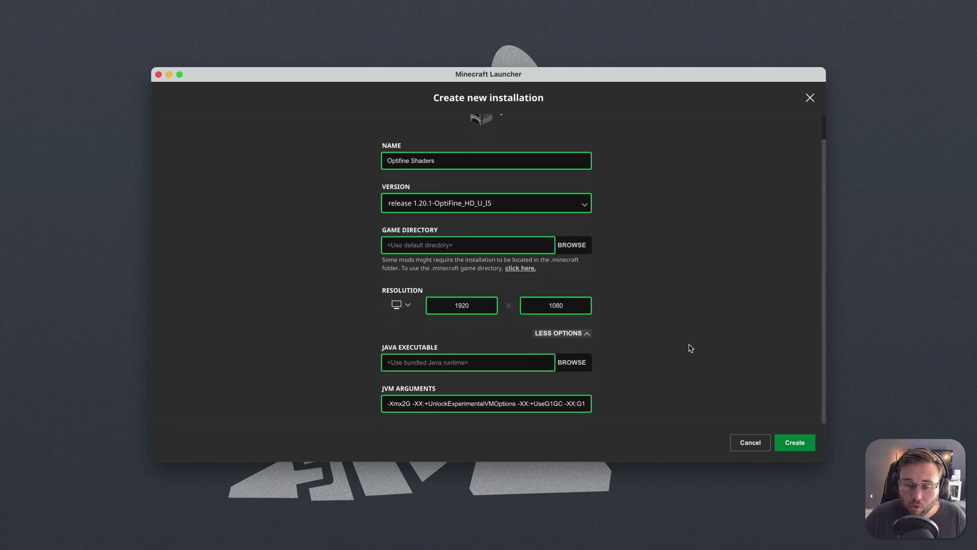
pyautogui.click(408, 404)
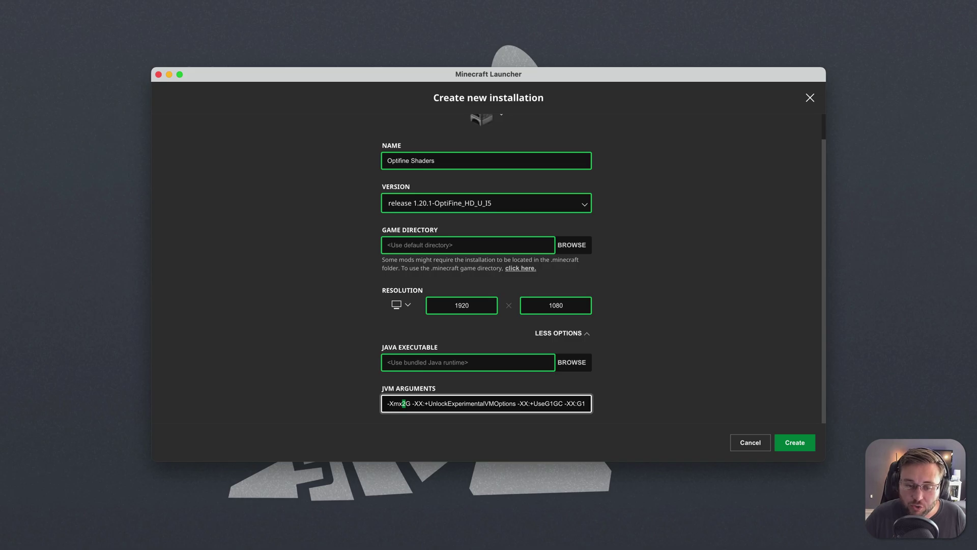
pyautogui.write('4')
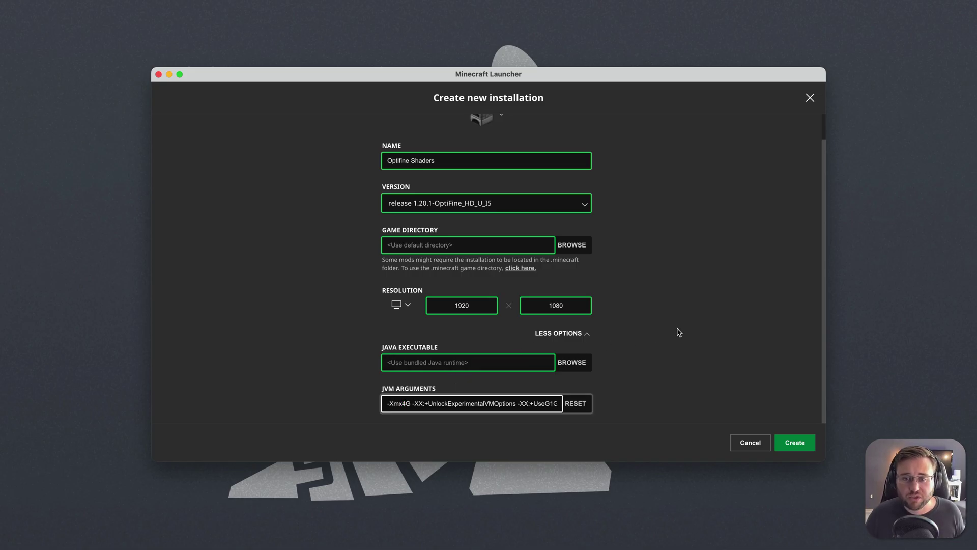
pyautogui.click(795, 442)
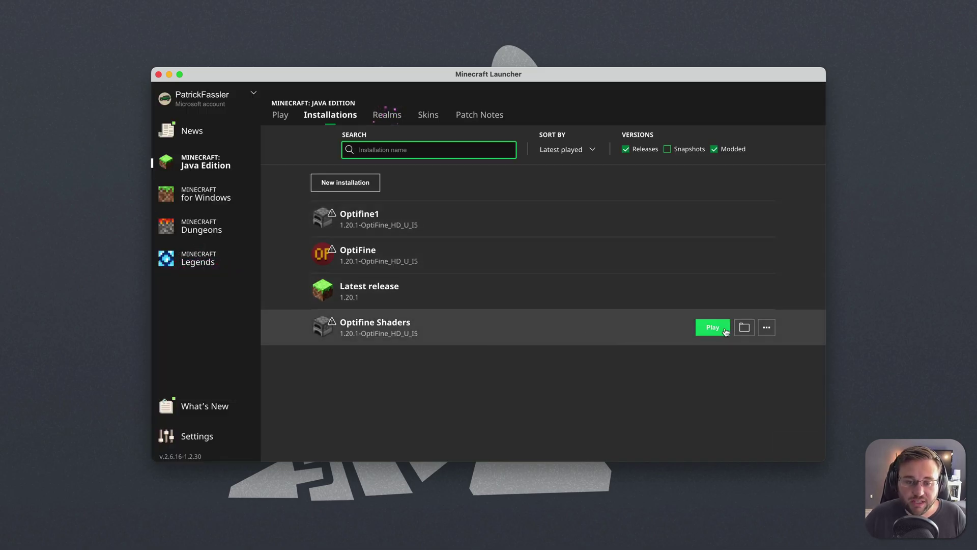
# Step: Launch the Optifine Shaders installation, accepting the risks and turning off further warnings for it
pyautogui.click(713, 327)
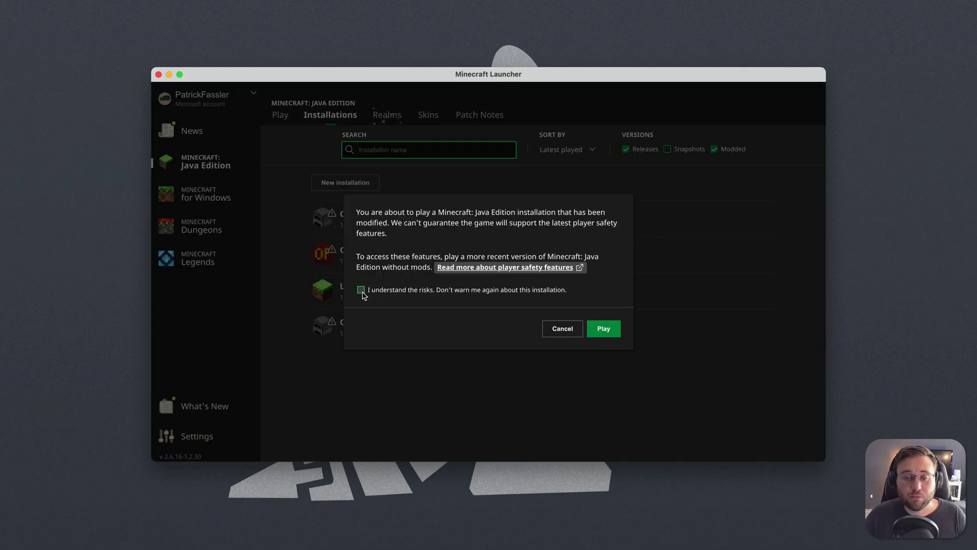
pyautogui.click(362, 291)
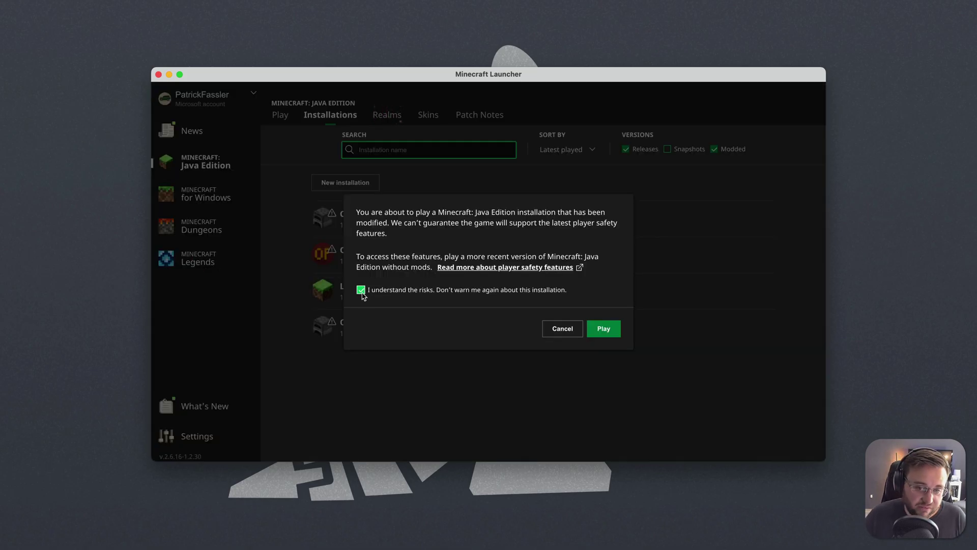
pyautogui.click(604, 329)
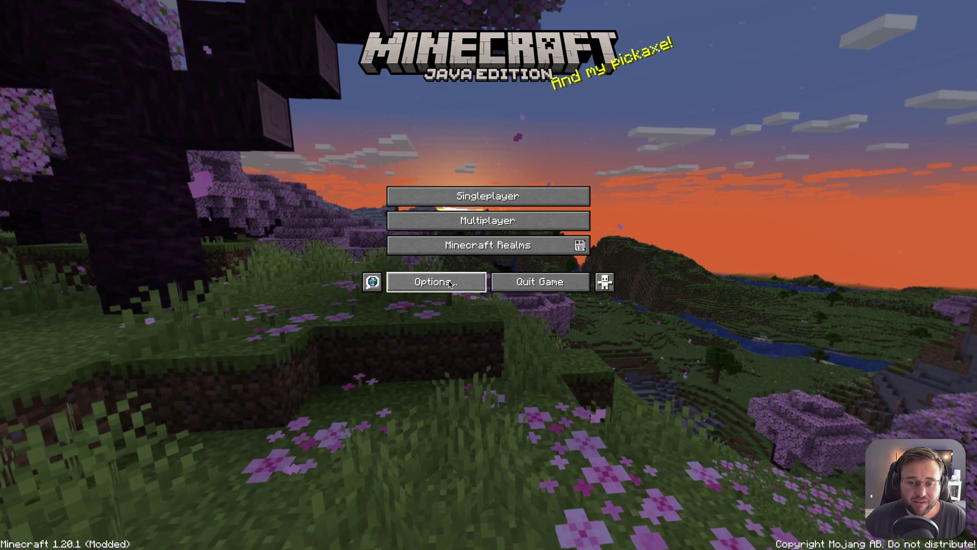
# Step: Open the shaders folder from the game's shader settings and put MakeUp-UltraFast-8.8e.zip into it
pyautogui.click(450, 285)
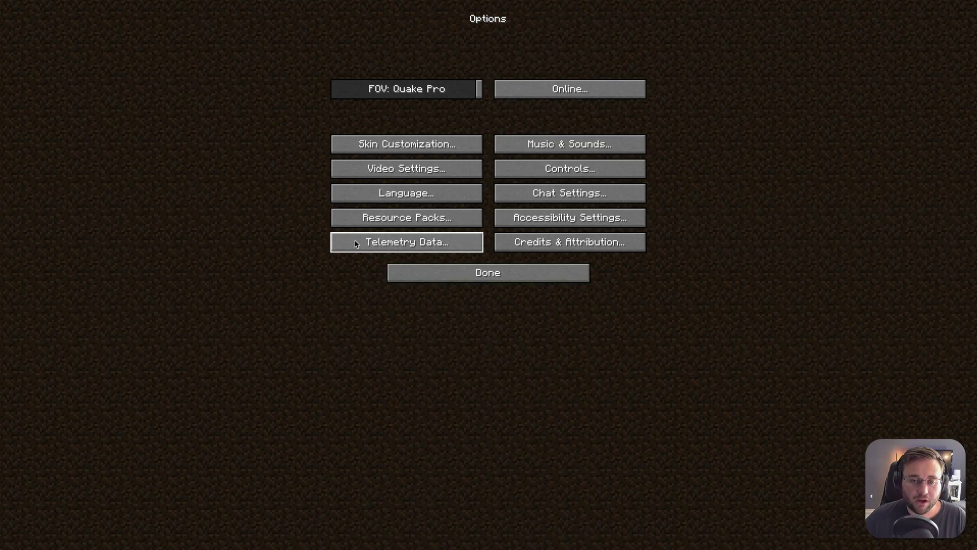
pyautogui.click(415, 169)
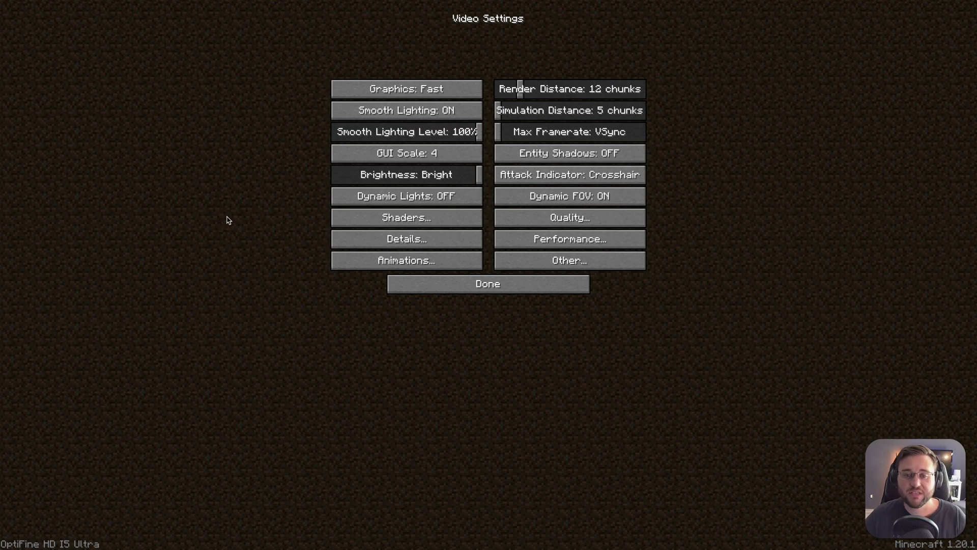
pyautogui.click(359, 222)
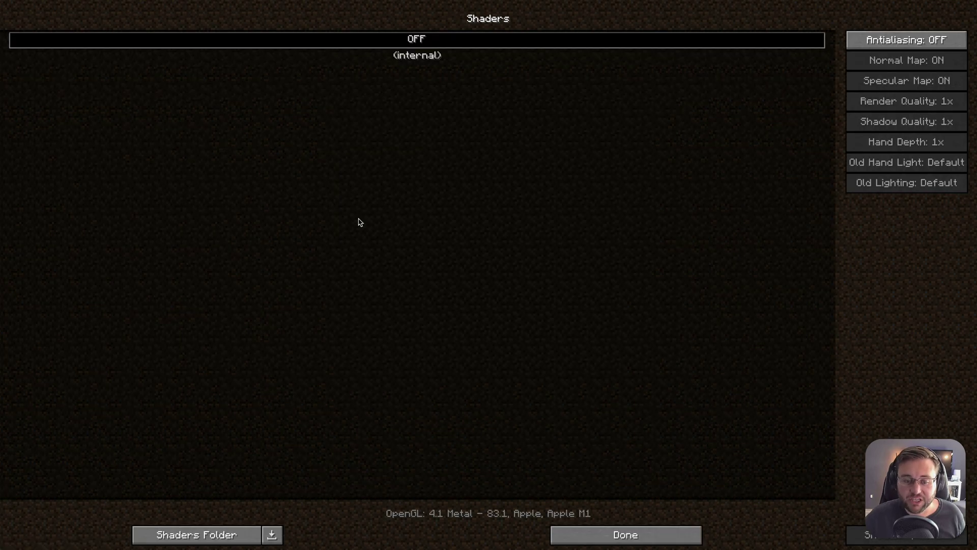
pyautogui.click(198, 540)
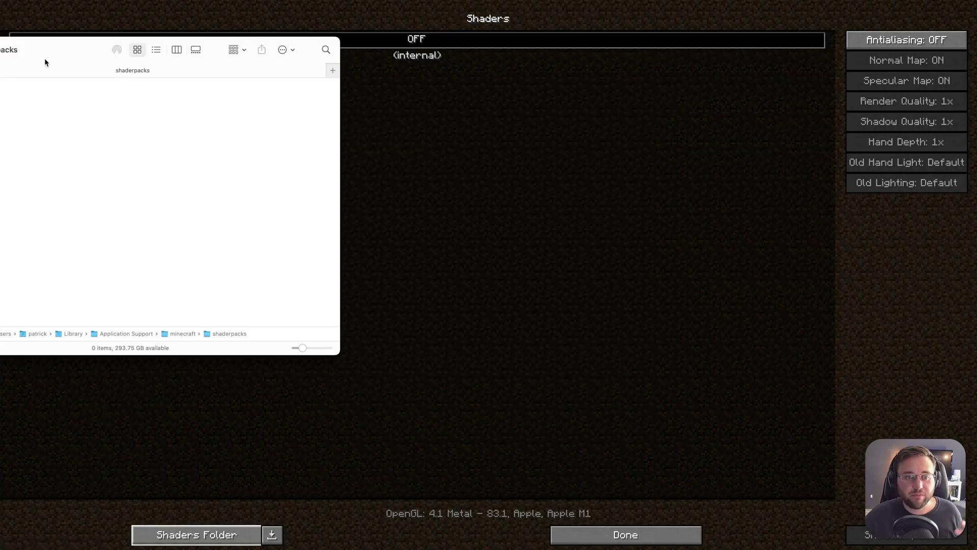
pyautogui.moveTo(44, 62); pyautogui.dragTo(434, 59)
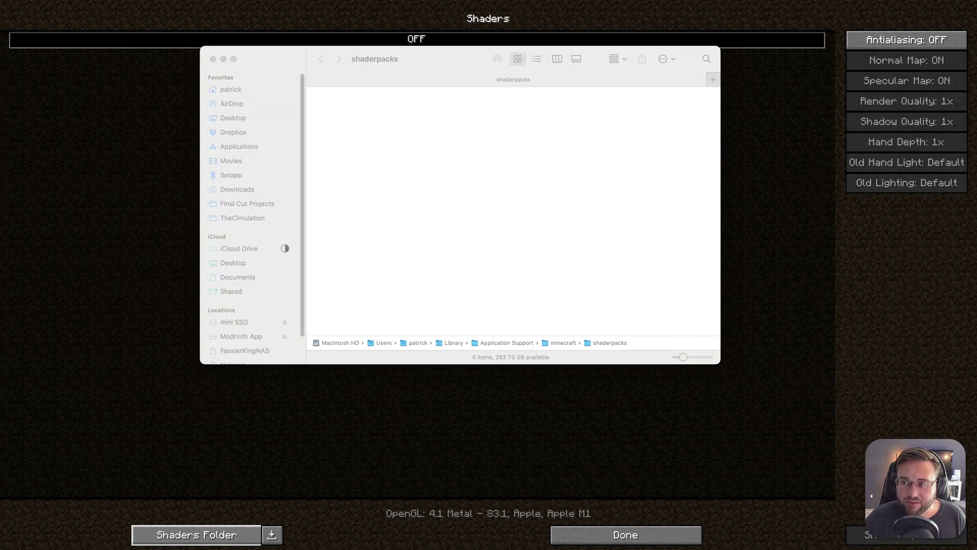
pyautogui.moveTo(448, 134); pyautogui.dragTo(353, 118)
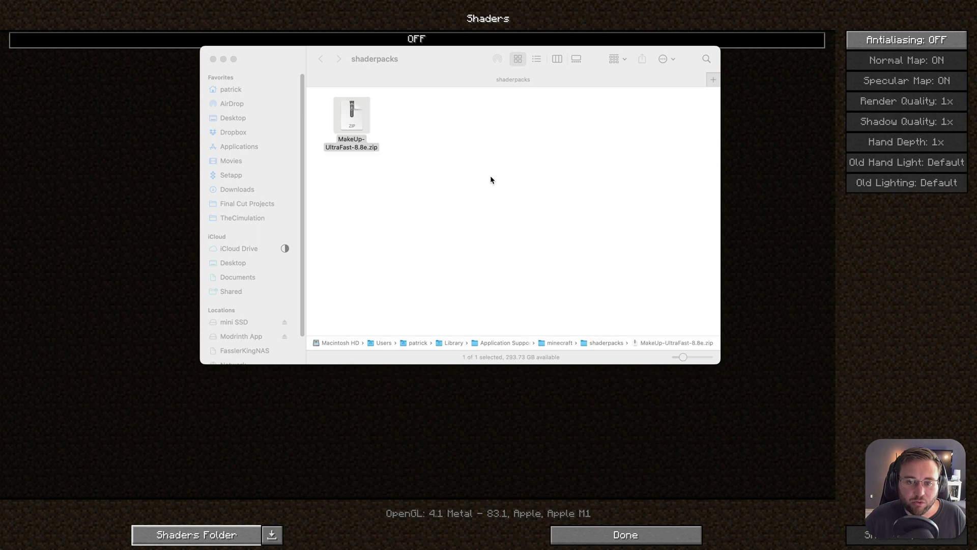
# Step: Reload the shader list by reopening the Shaders settings and activate MakeUp-UltraFast-8.8e.zip
pyautogui.click(791, 232)
pyautogui.click(616, 540)
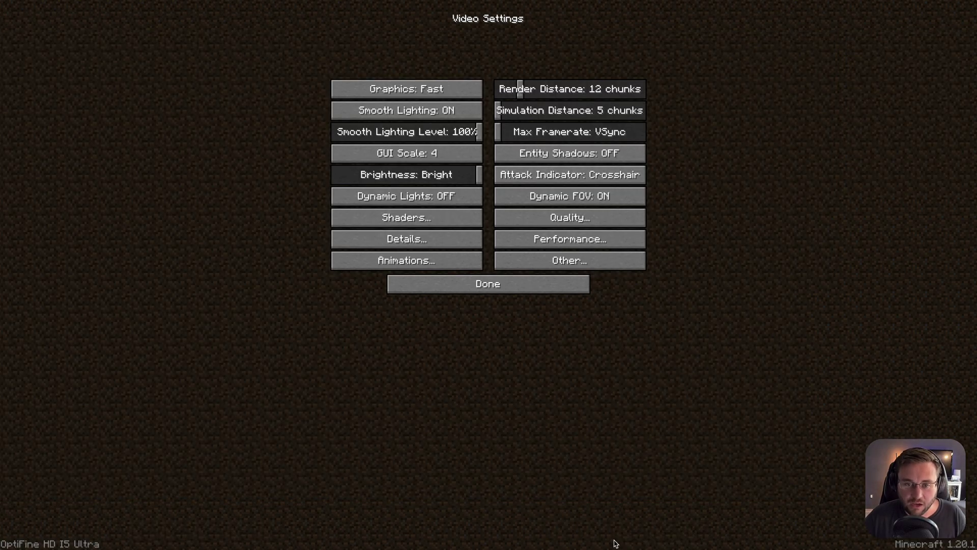
pyautogui.click(432, 219)
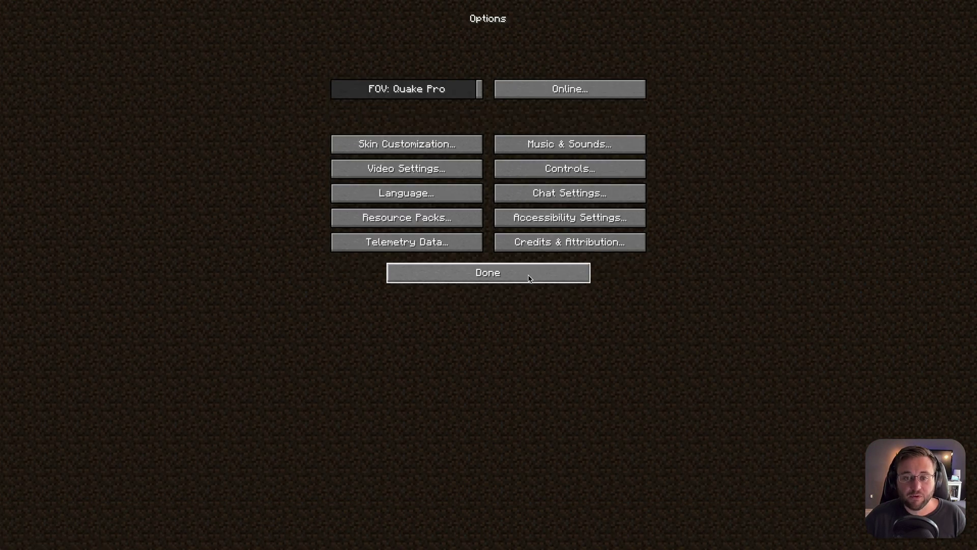
# Step: Leave the options and join the listed Minecraft Server in multiplayer
pyautogui.click(528, 279)
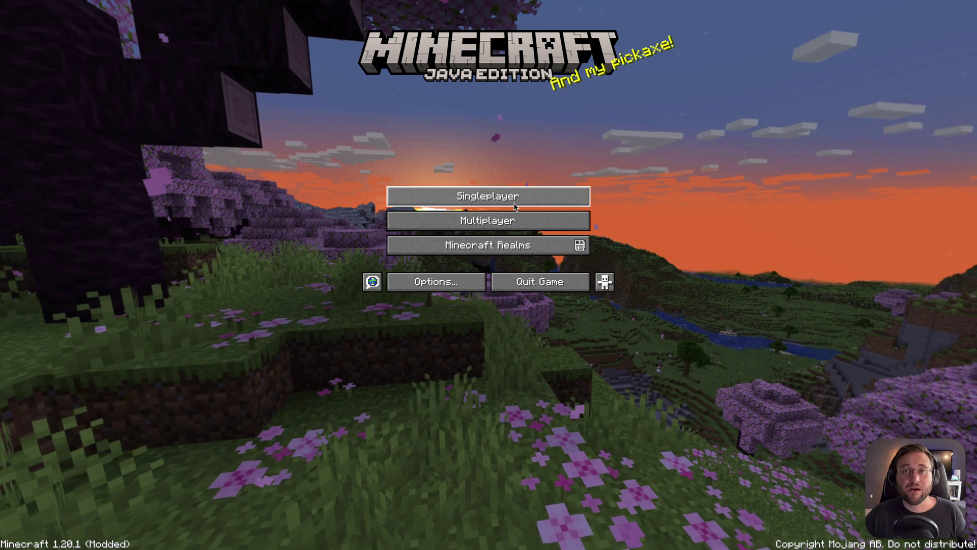
pyautogui.click(509, 220)
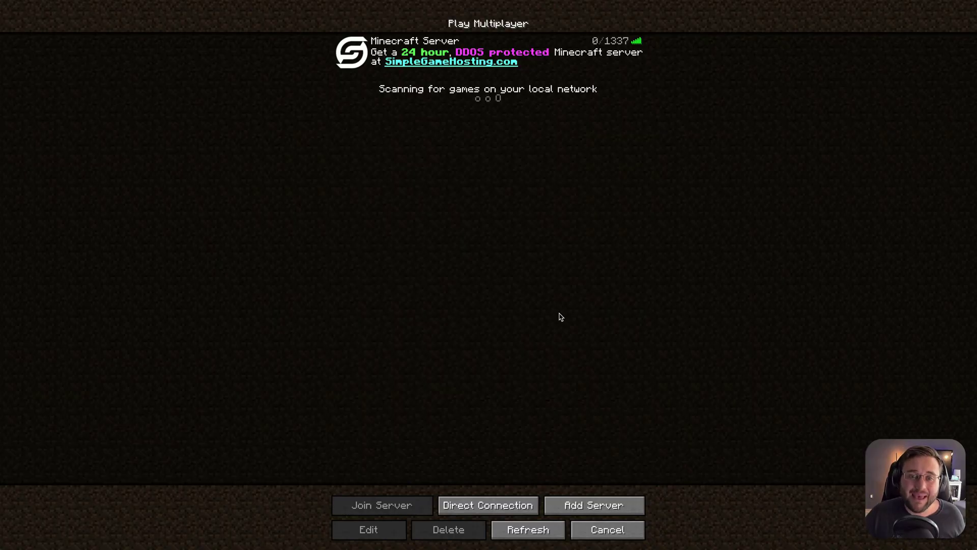
pyautogui.click(359, 51)
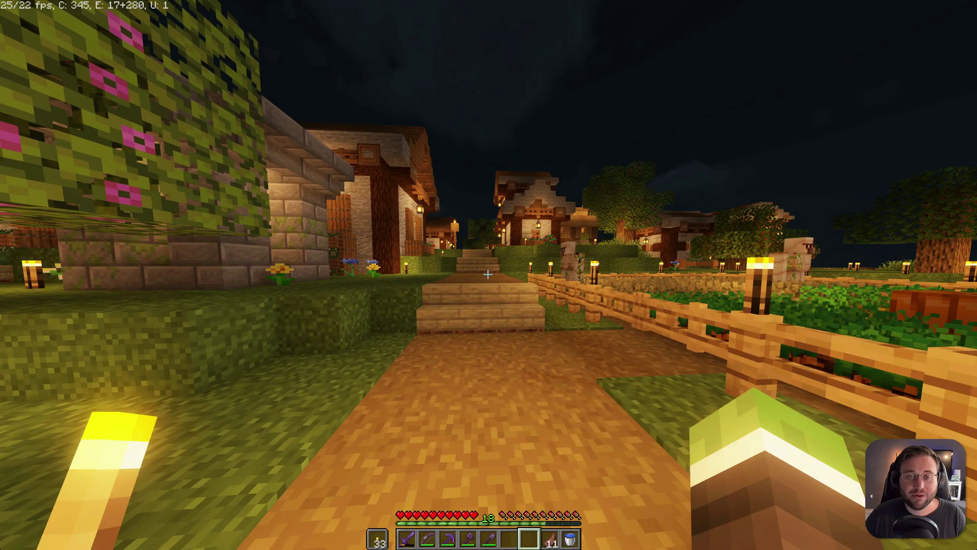
# Step: Check which shader pack is selected in the in-game Shaders settings, and return to the game
pyautogui.press('Escape')
pyautogui.click(468, 223)
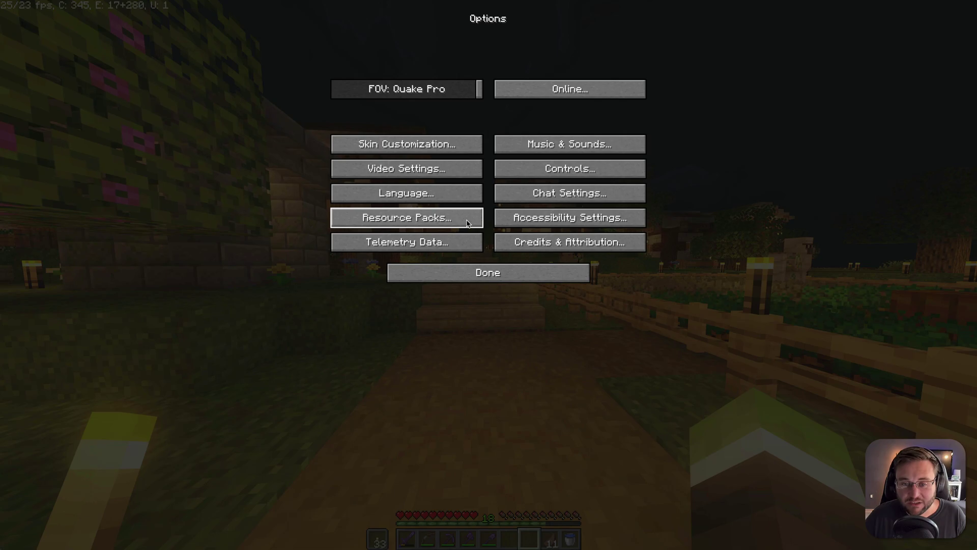
pyautogui.click(415, 169)
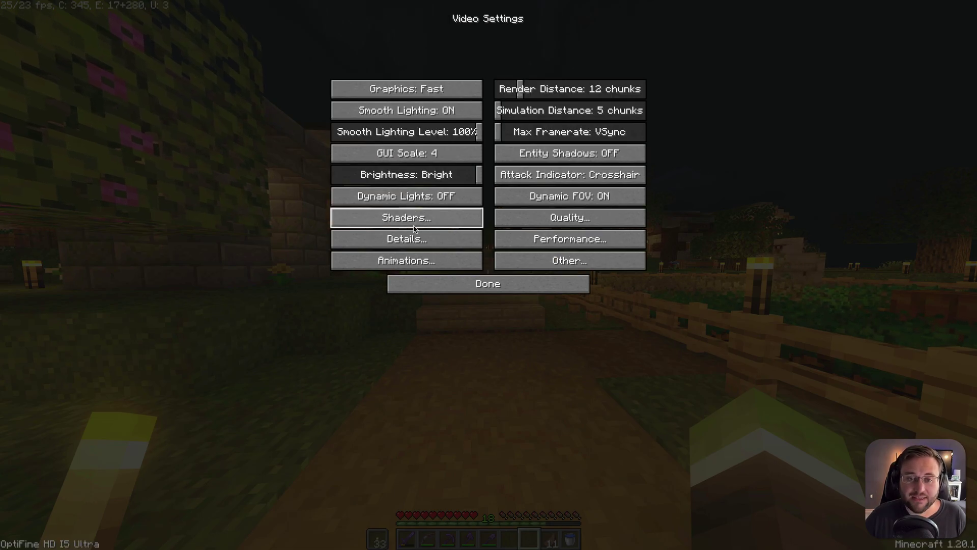
pyautogui.click(415, 224)
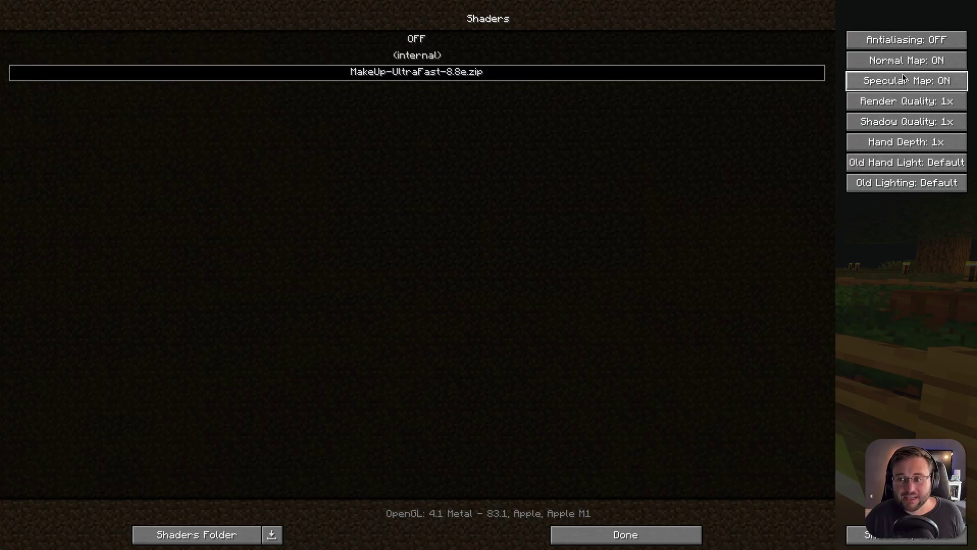
pyautogui.click(642, 536)
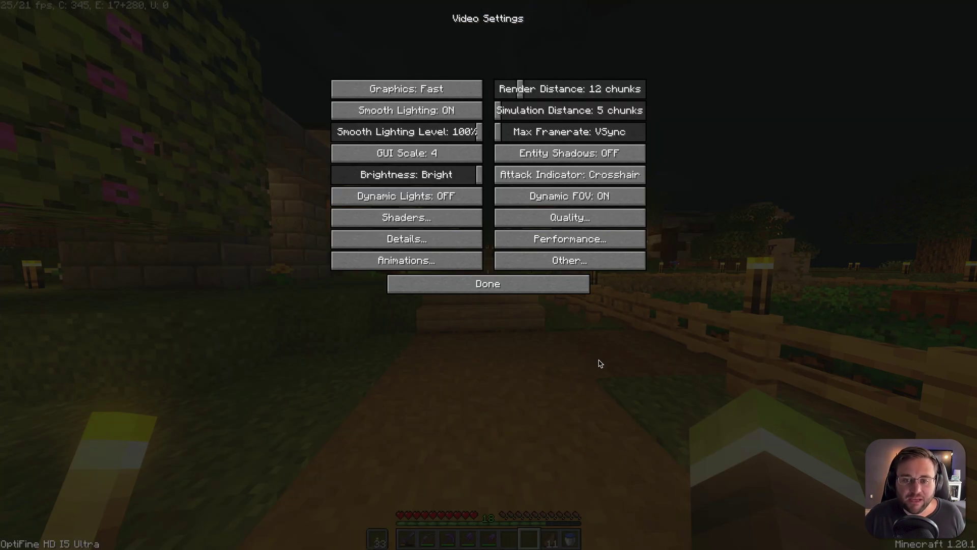
pyautogui.press('Escape')
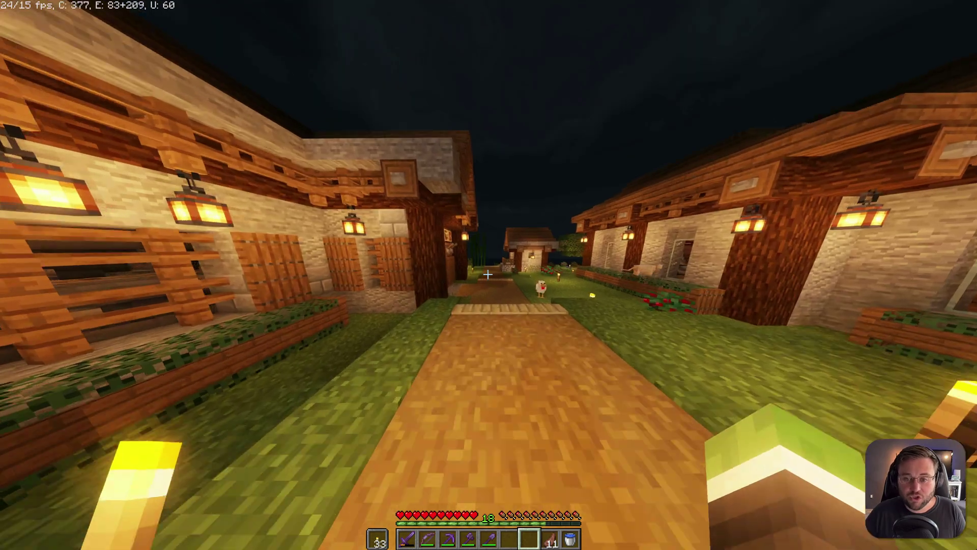
# Step: Walk along the village path to examine the shader's lighting on the buildings, torches and plants
pyautogui.press('w')
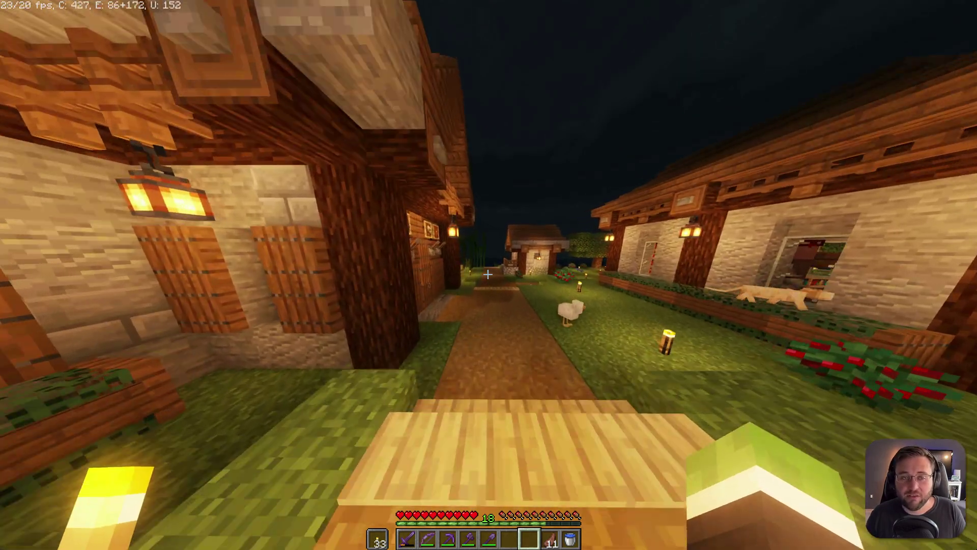
pyautogui.press('w')
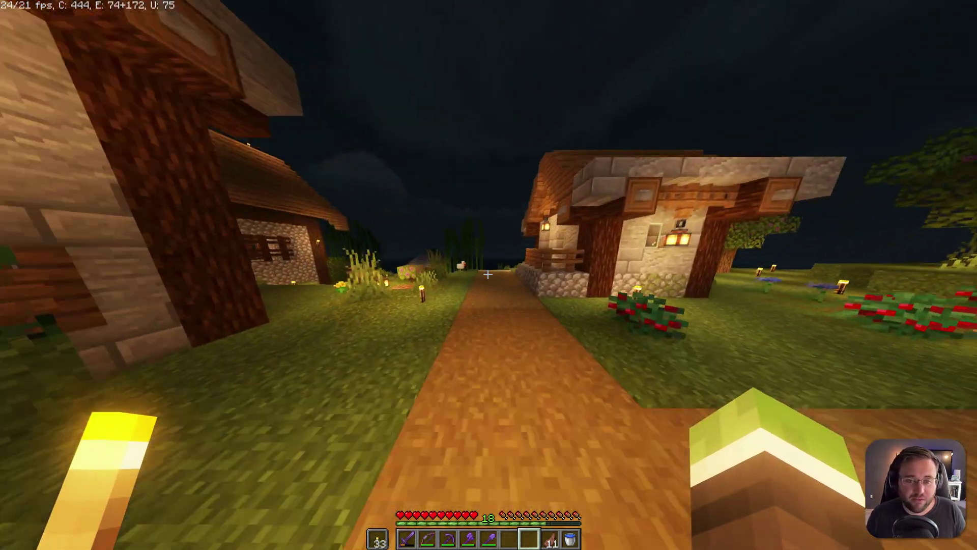
pyautogui.press('w')
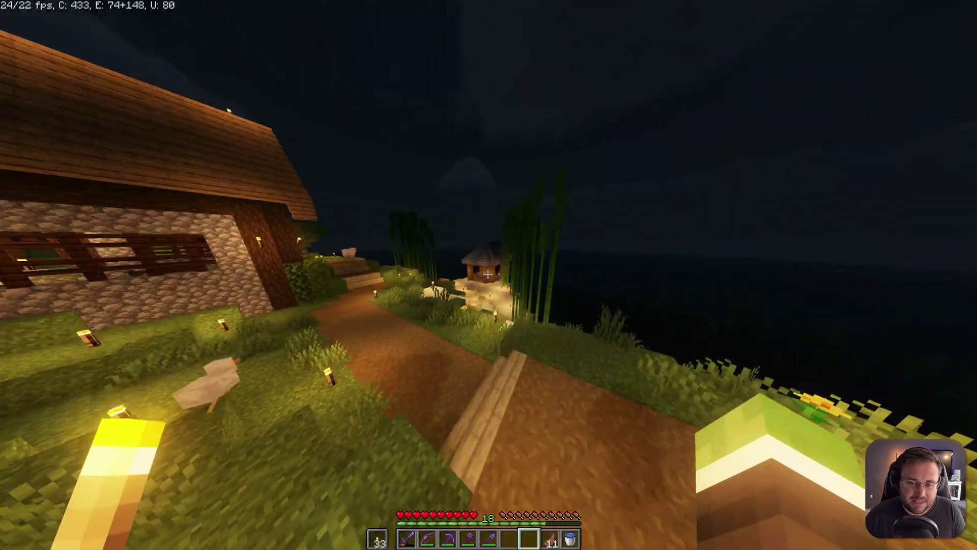
pyautogui.press('w')
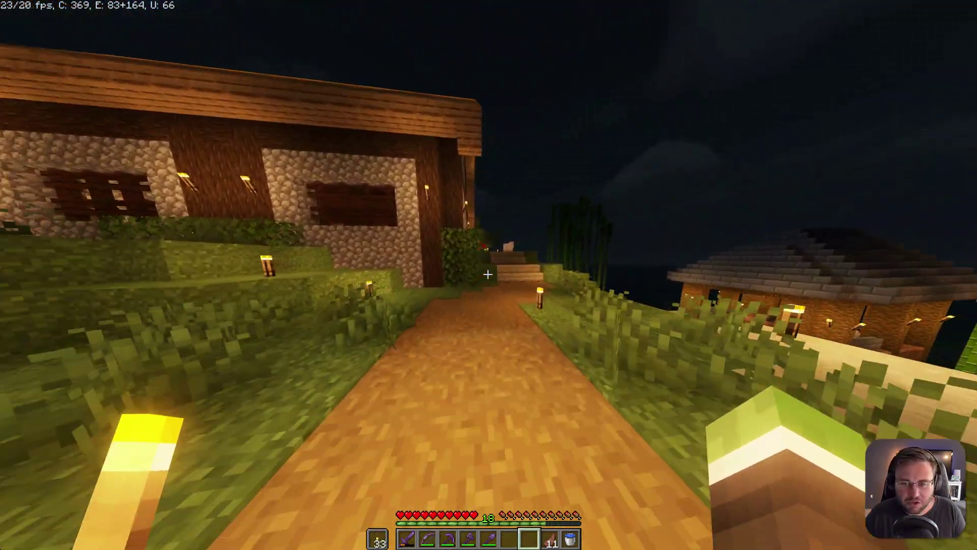
pyautogui.press('w')
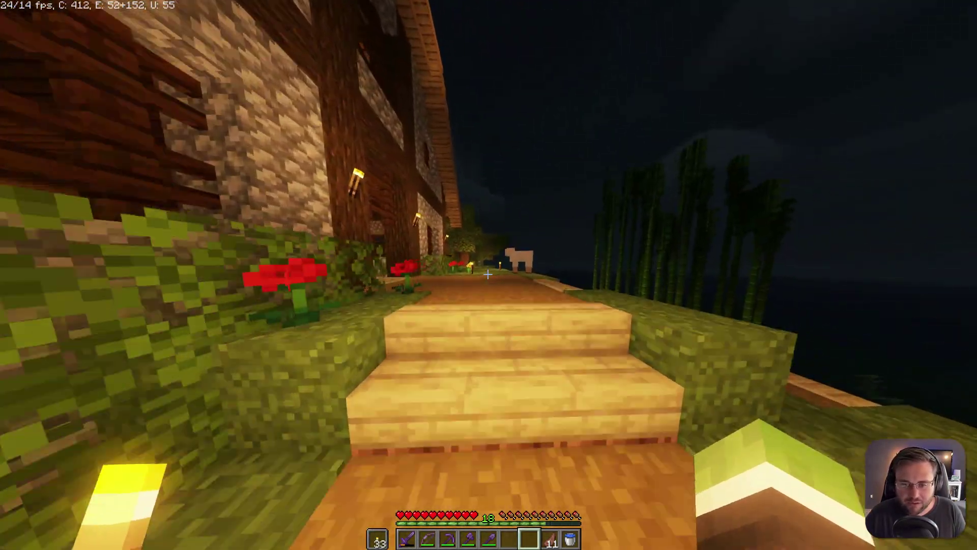